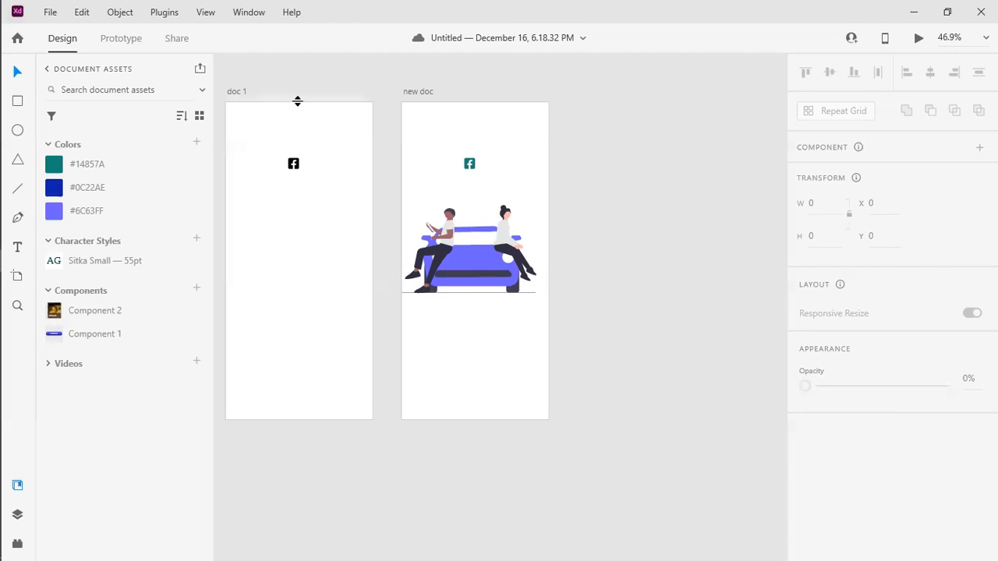
- Rename the "doc 1" artboard as "spalash screen"
double_click(241, 92)
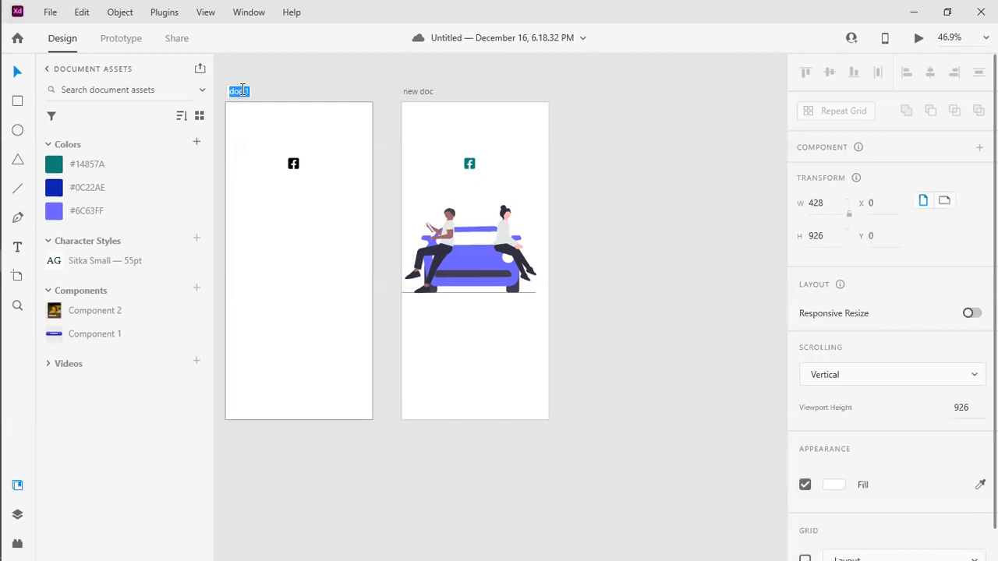
text(spalash screen)
key(Return)
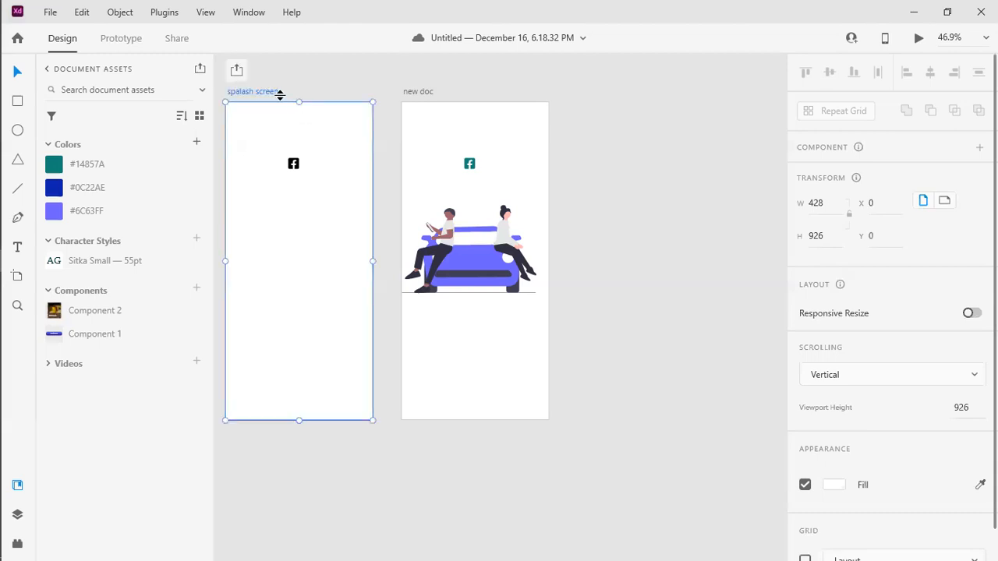
- Rename the "new doc" artboard as "Home"
click(417, 91)
click(418, 89)
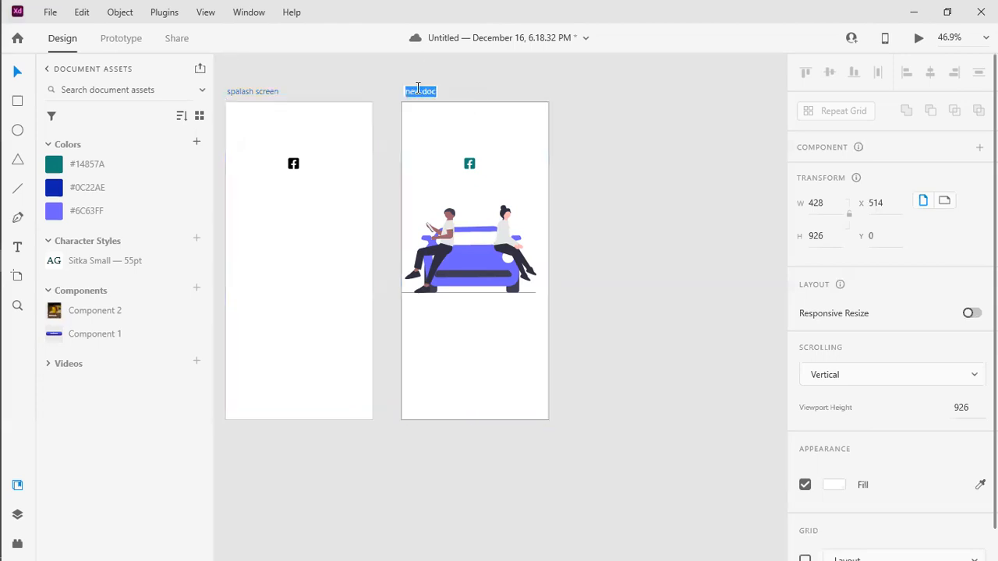
text(HOme)
key(BackSpace)
key(BackSpace)
key(BackSpace)
text(ome)
key(Return)
- Duplicate the "spalash screen" artboard
click(262, 95)
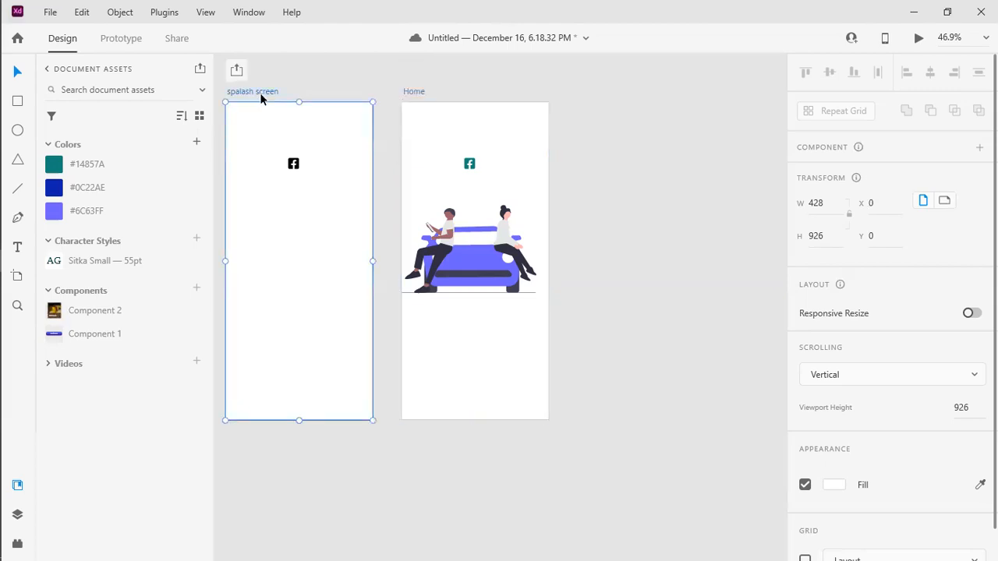
key(ctrl+d)
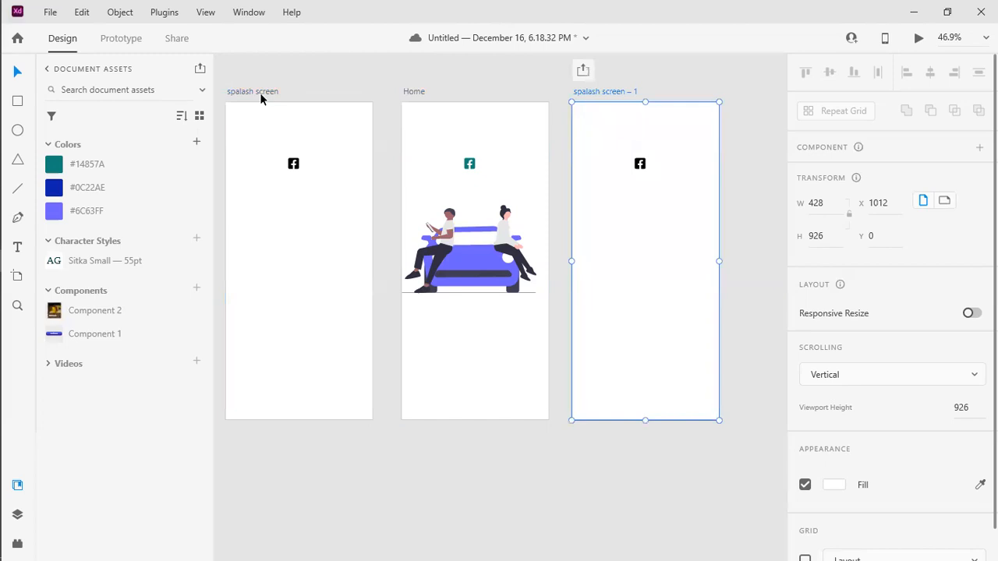
click(648, 131)
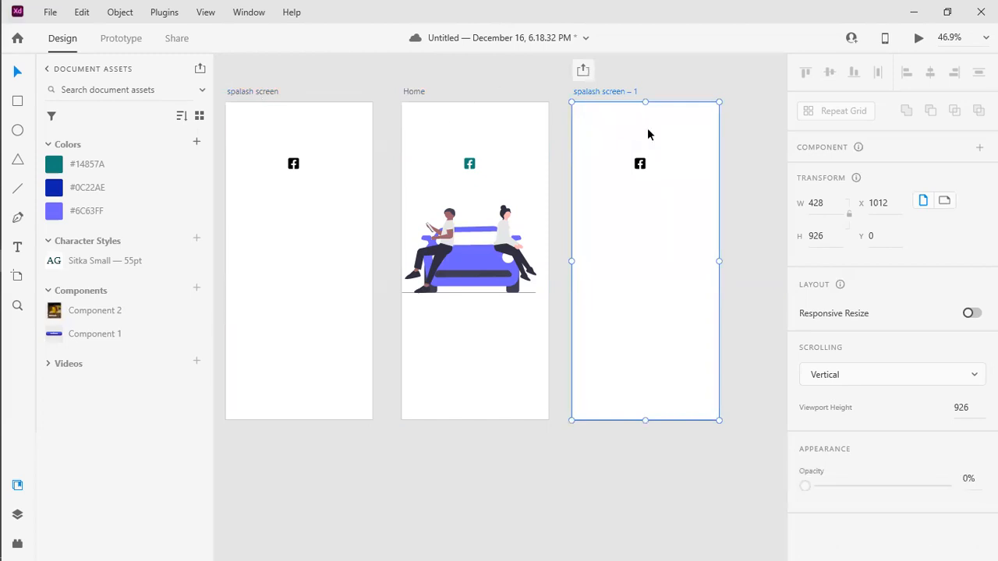
- Move the Home artboard to the far right end of the row and place the duplicated artboard beside "spalash screen" at about X 479
click(476, 131)
click(723, 123)
click(485, 131)
click(450, 129)
click(483, 137)
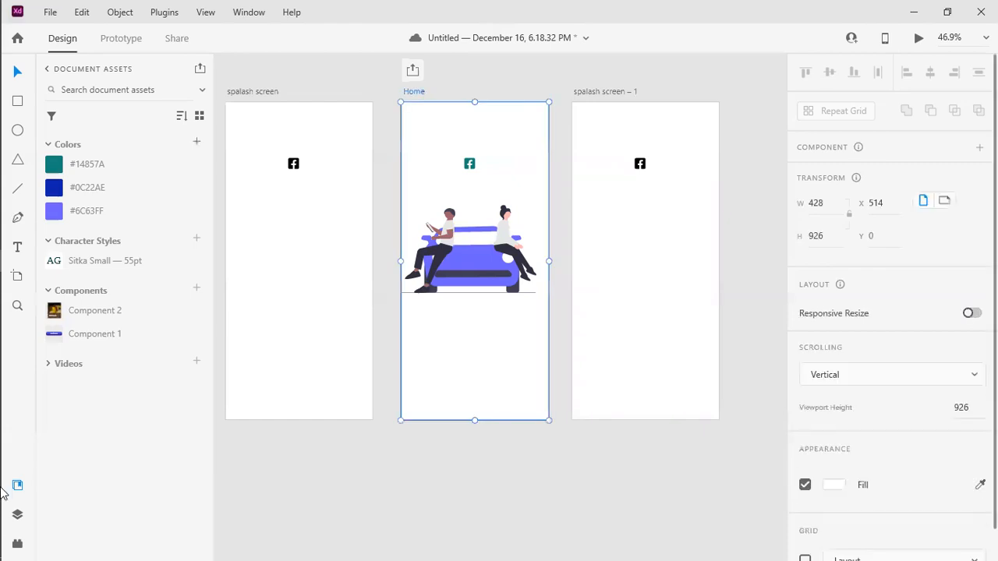
mouse_move(460, 122)
mouse_down()
mouse_move(535, 138)
mouse_move(453, 135)
mouse_up()
double_click(452, 135)
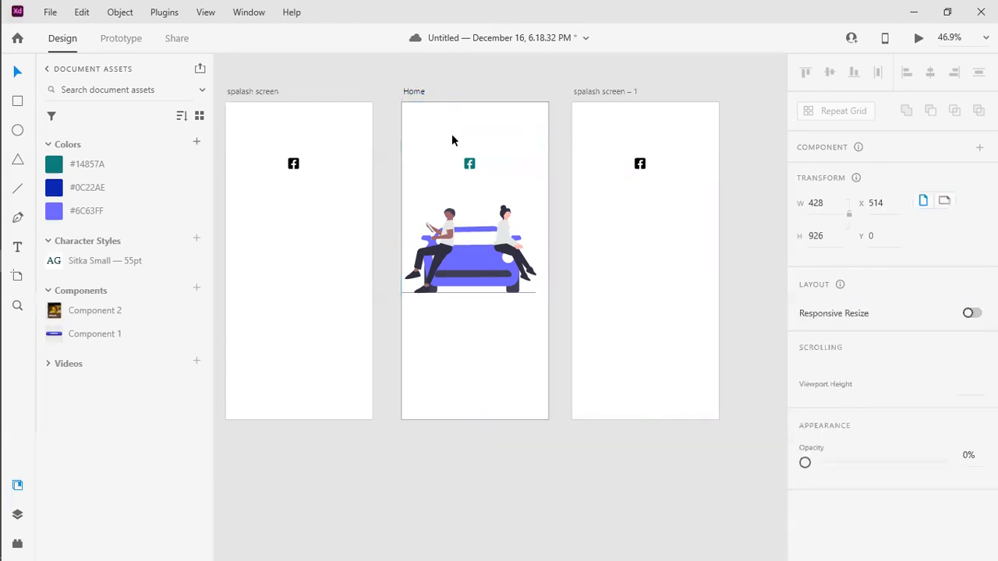
drag(413, 92, 768, 92)
drag(579, 95, 421, 90)
- Rename the duplicated artboard as "singn Up"
double_click(425, 91)
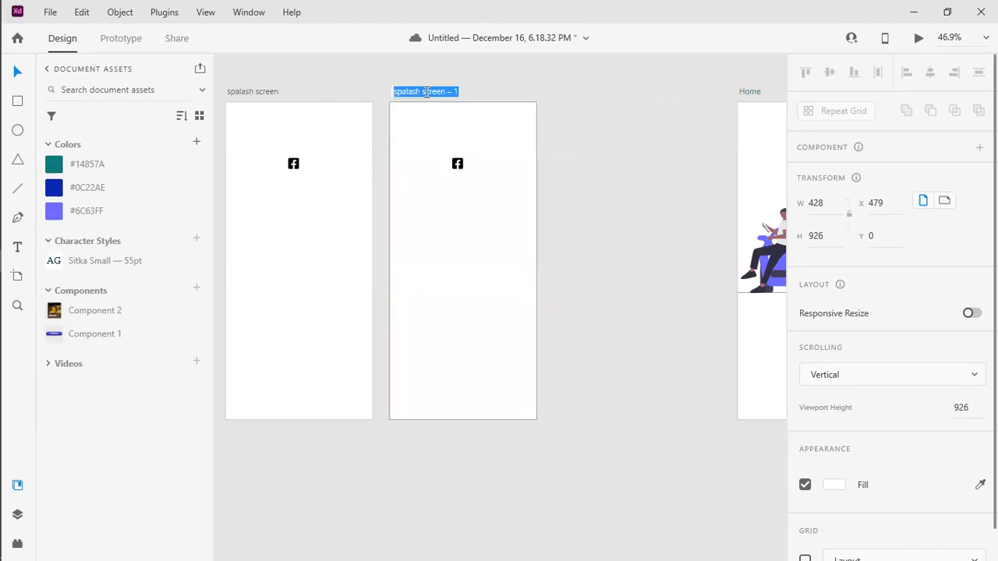
text(singn Up)
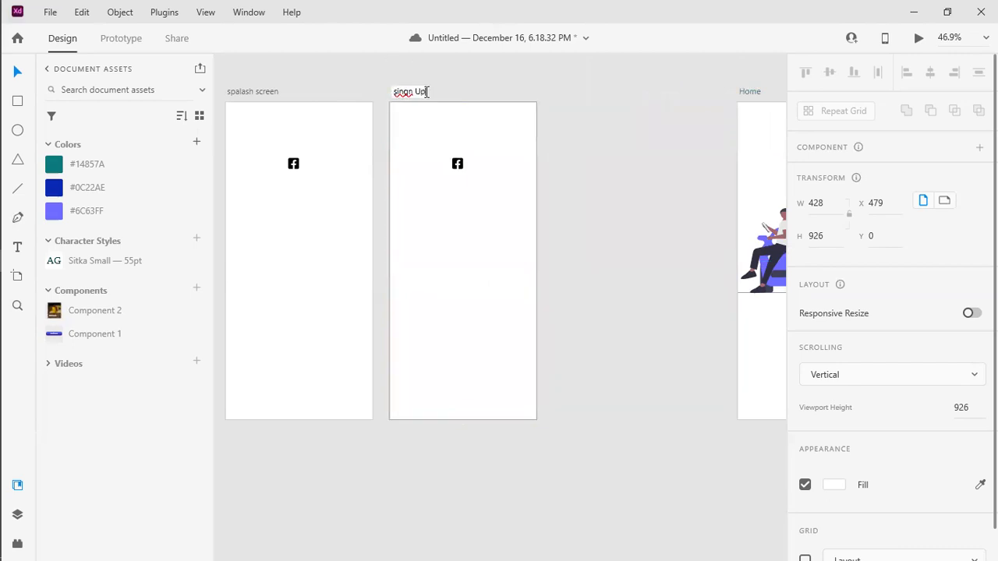
click(551, 166)
- Place a copy of the "singn Up" artboard to its right at about X 997 and name it "signin"
drag(419, 94, 578, 93)
double_click(579, 92)
key(ctrl+a)
text(signin)
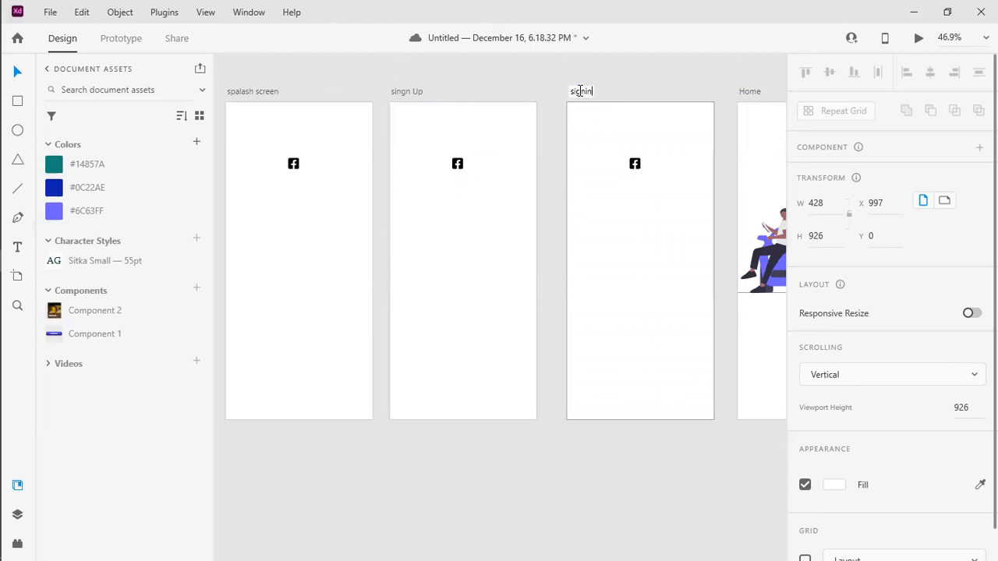
key(Return)
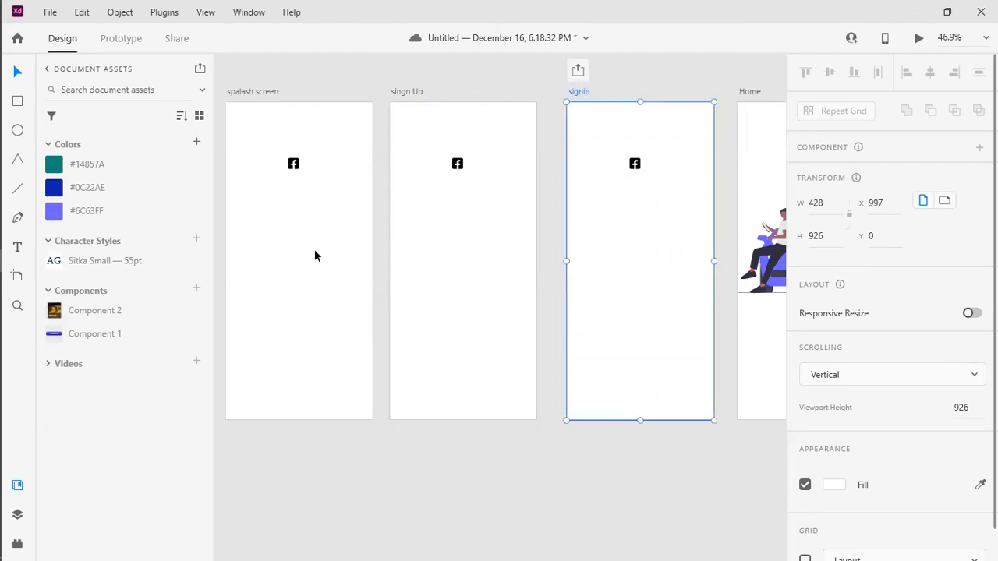
click(18, 247)
click(105, 260)
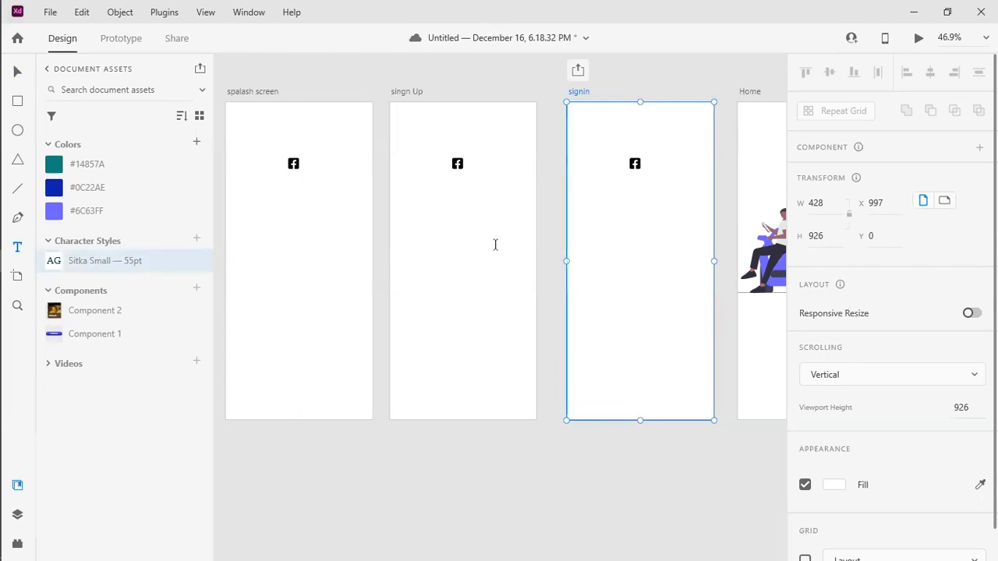
key(Escape)
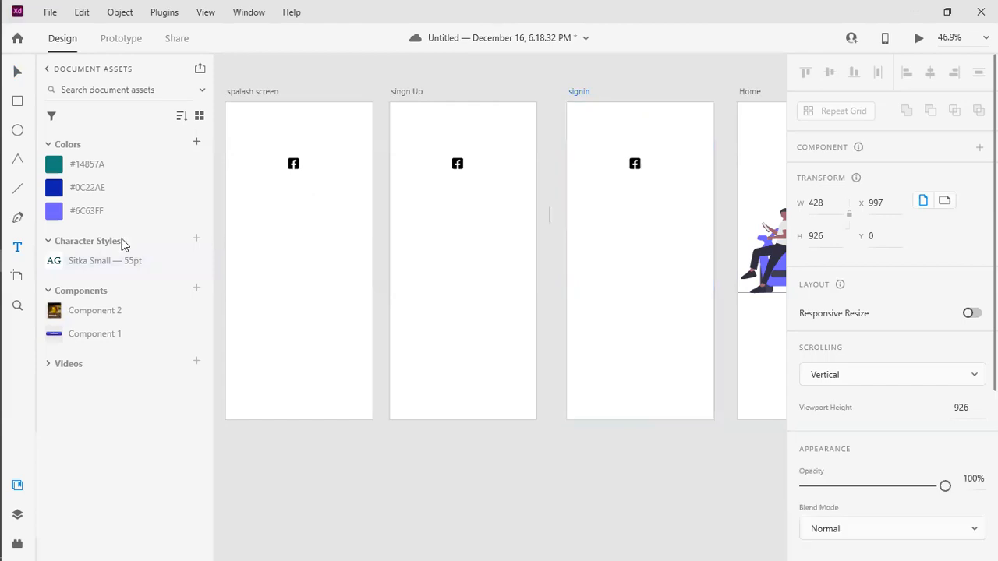
click(114, 266)
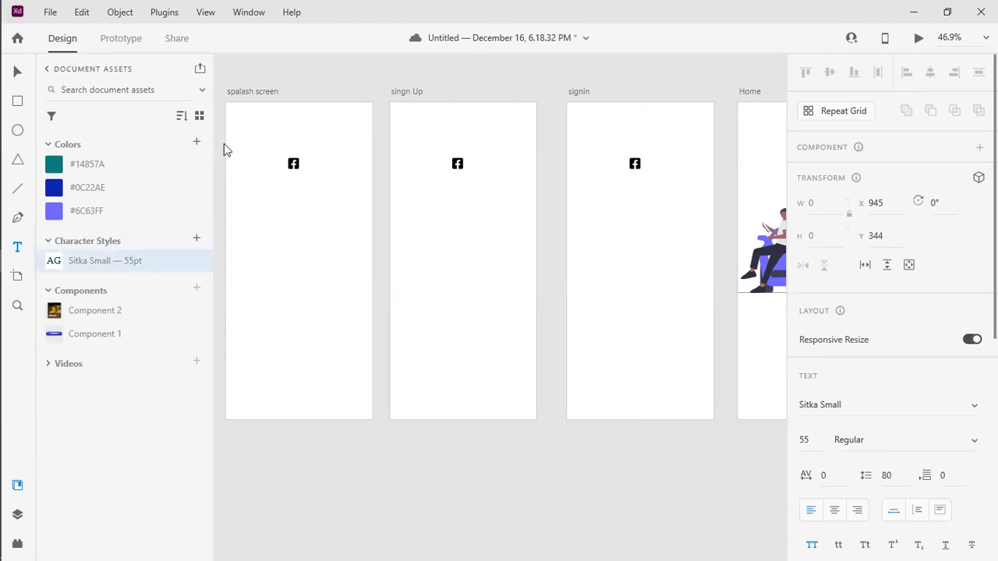
click(17, 72)
click(309, 257)
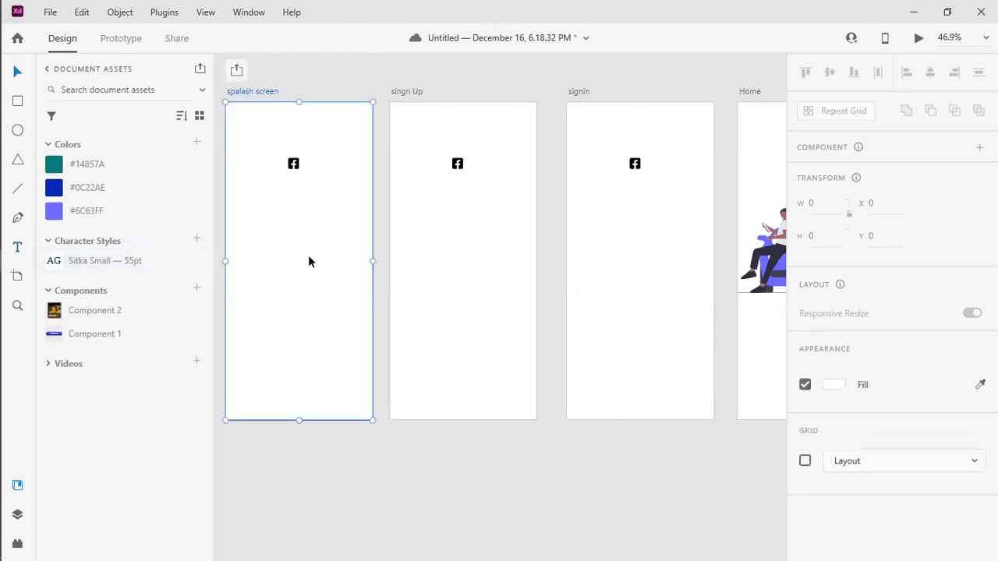
click(308, 262)
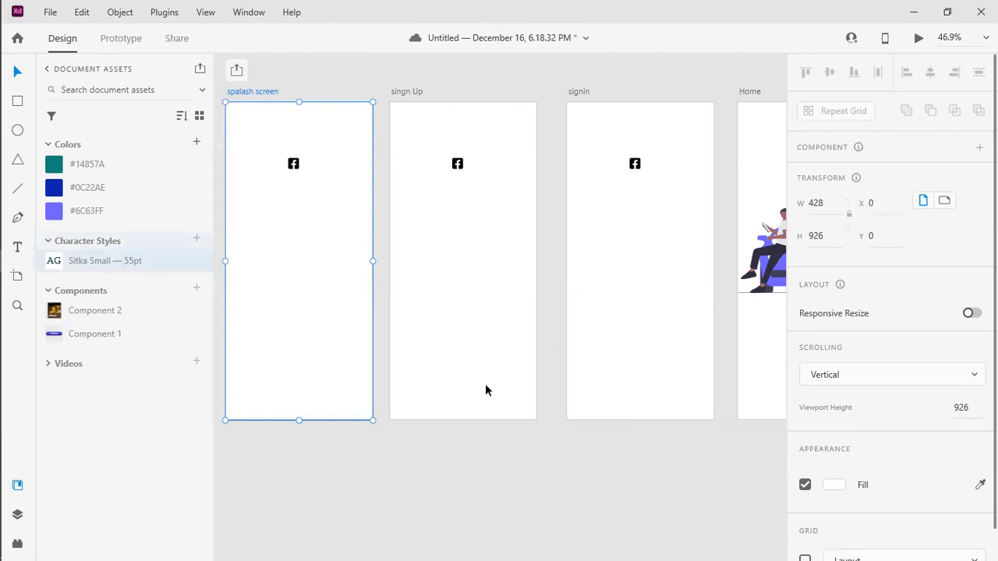
- Add an instance of Component 1 to the "spalash screen" artboard and place it near the bottom at about X -35, Y 779
scroll(490, 391, down, 1)
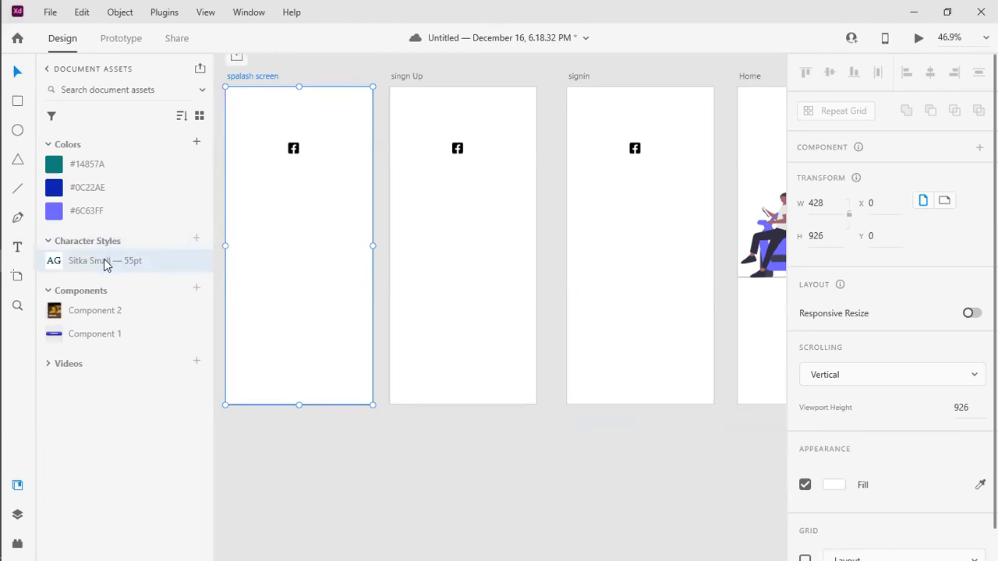
scroll(328, 289, up, 2)
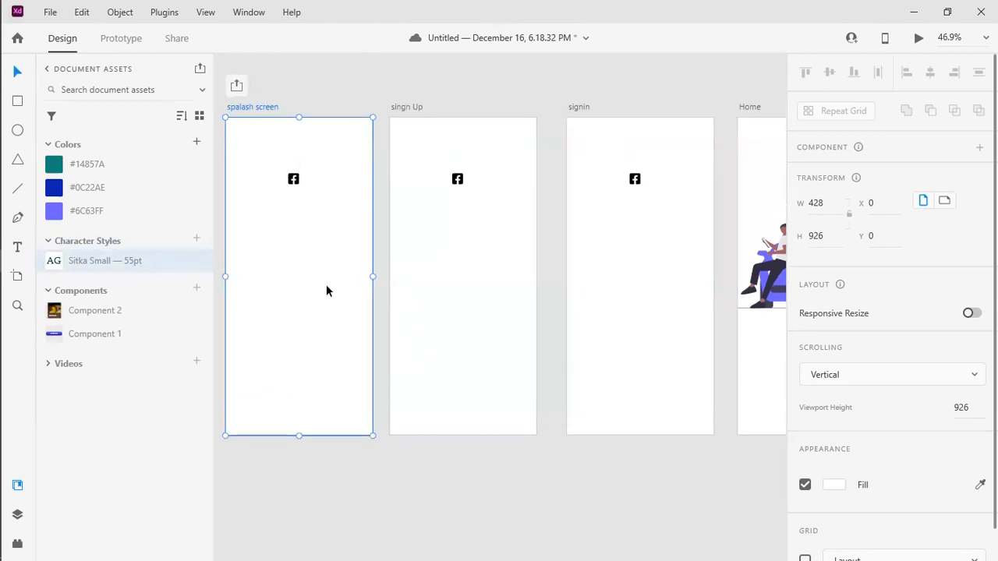
click(537, 92)
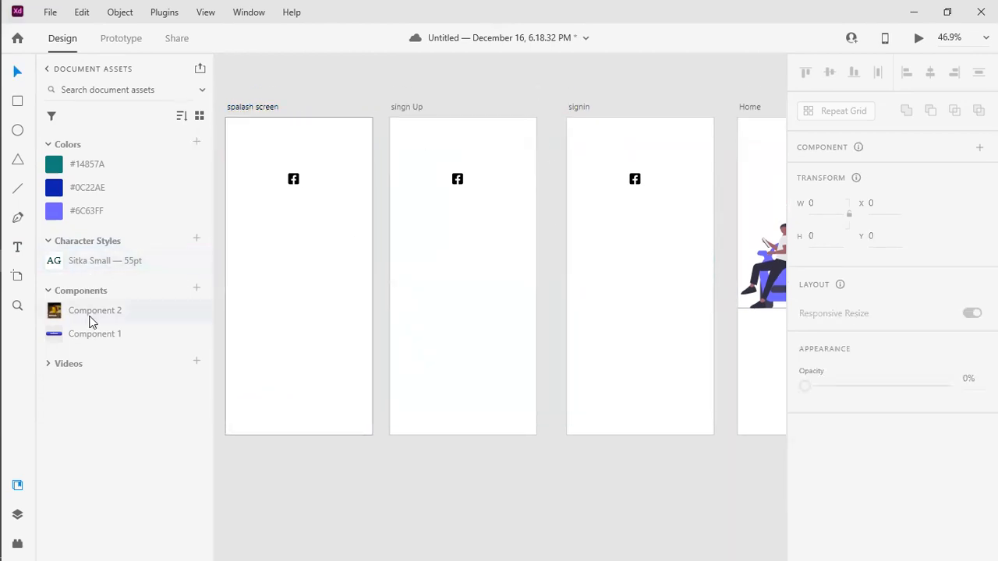
drag(171, 334, 277, 343)
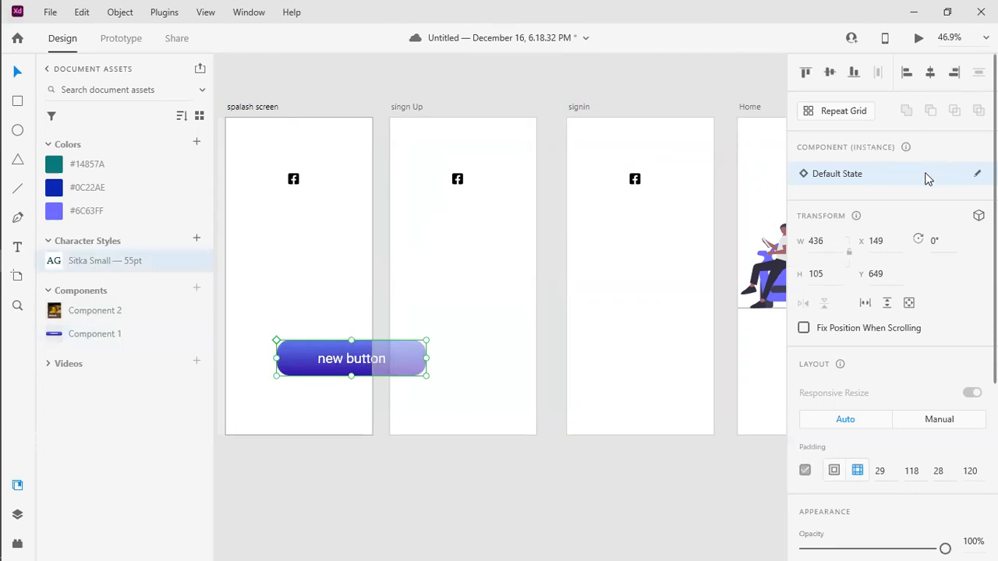
drag(318, 352, 255, 398)
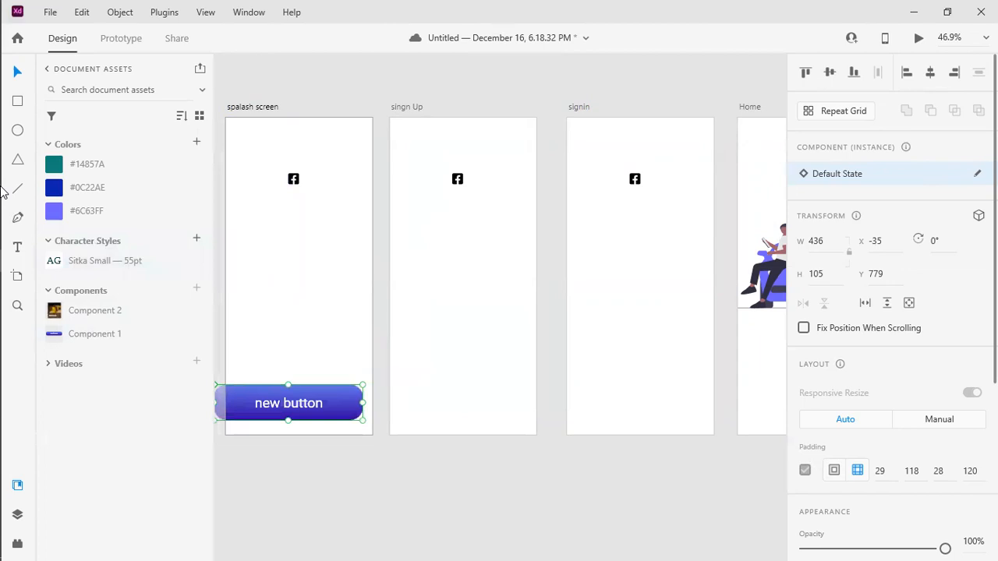
- Add the text "Spalash creen" below the Facebook icon on the "spalash screen" artboard
key(t)
click(262, 248)
text(addlash scree)
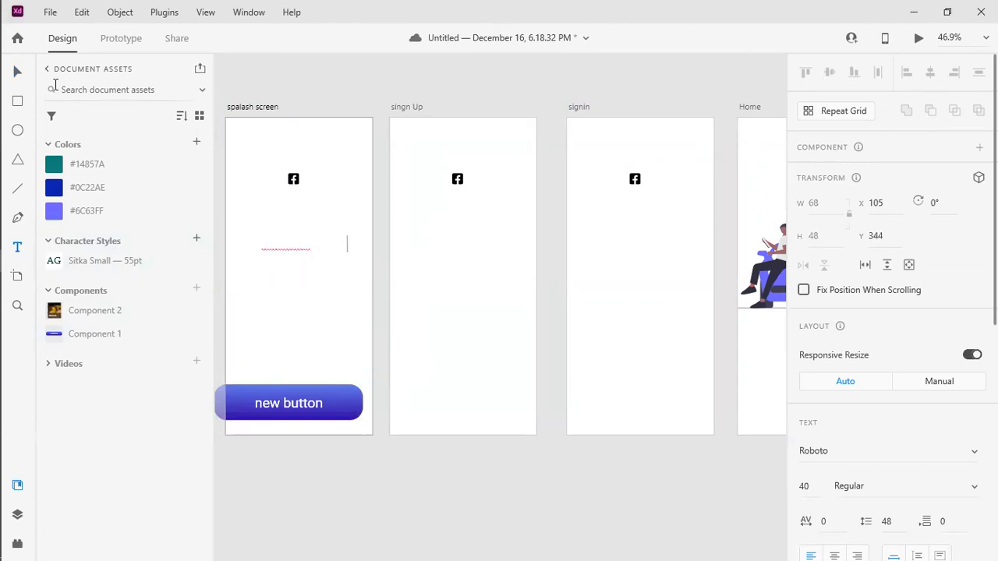
- Change the fill of the word "Spalash" in the new text to bright red
scroll(826, 330, down, 6)
click(831, 312)
drag(744, 285, 729, 224)
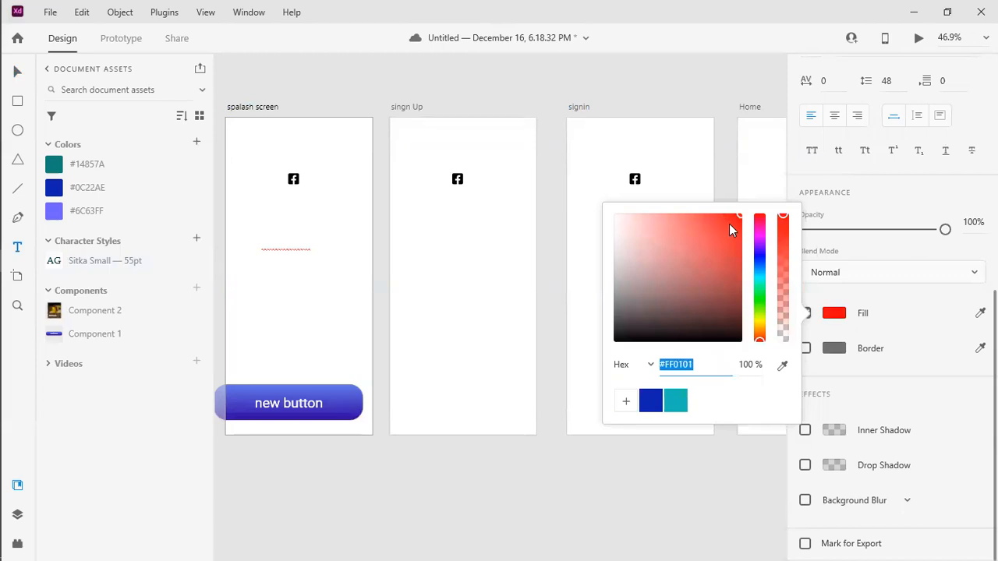
double_click(288, 248)
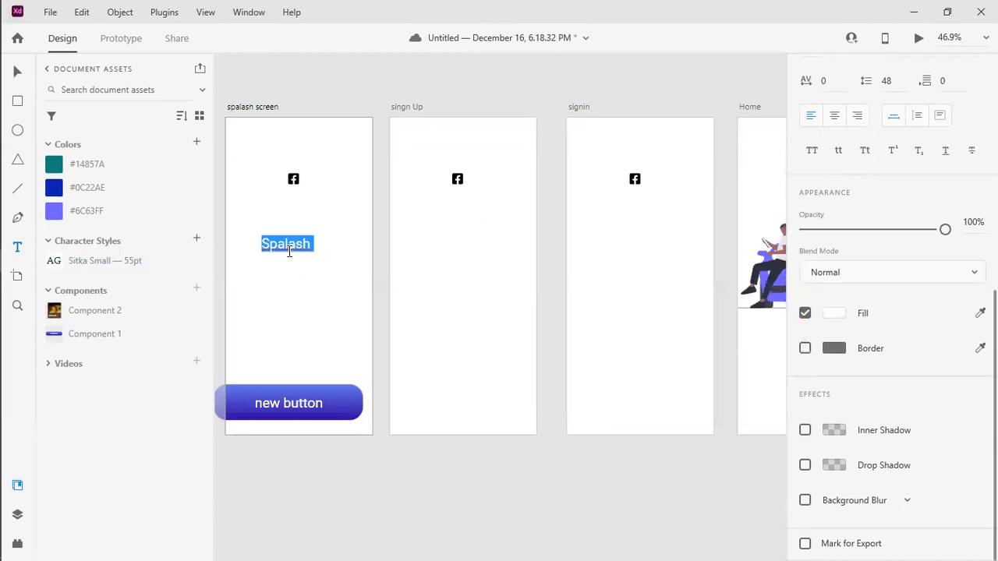
click(834, 315)
drag(739, 225, 757, 200)
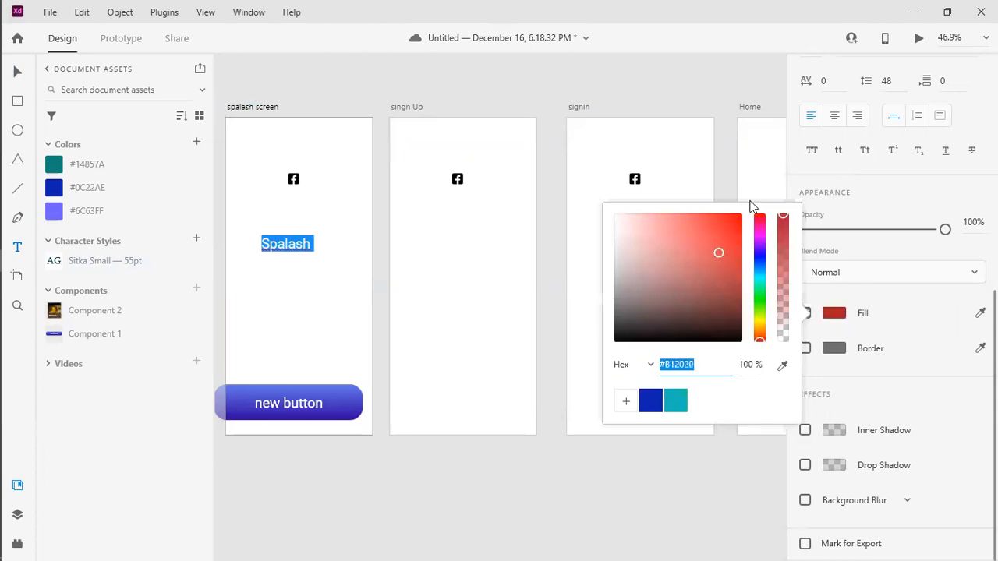
click(349, 351)
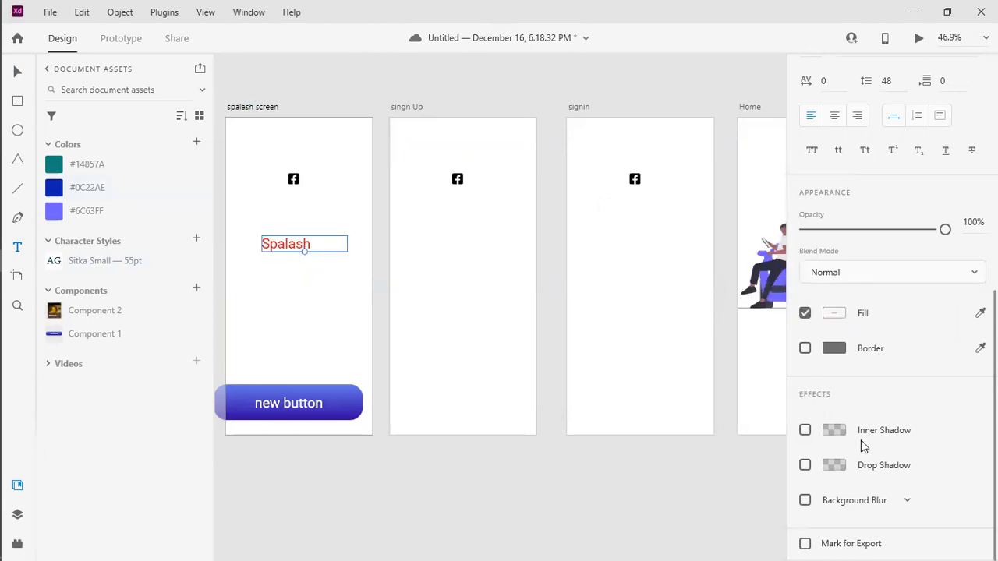
- Set the text's font size to 60
scroll(854, 428, up, 5)
click(803, 350)
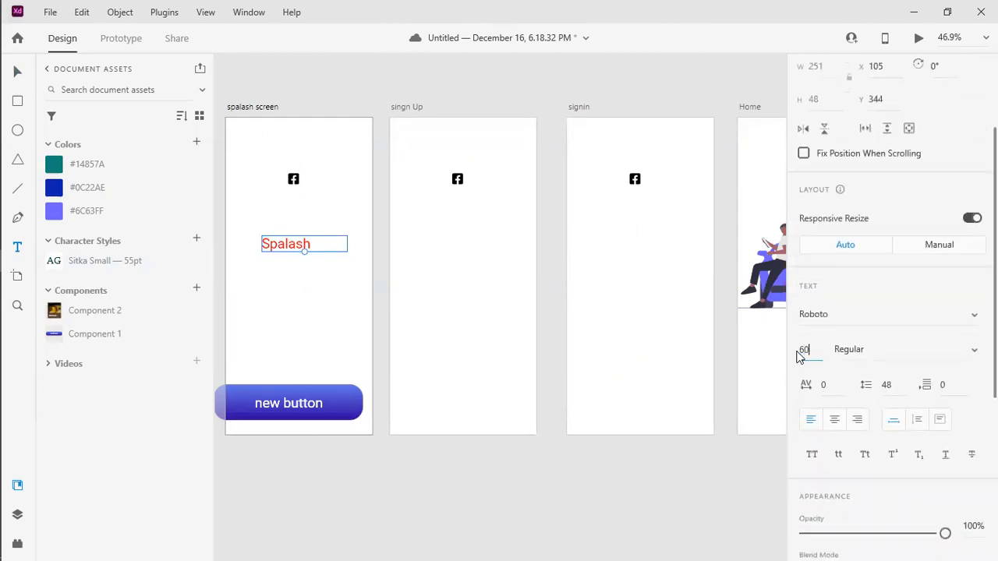
text(60)
key(Return)
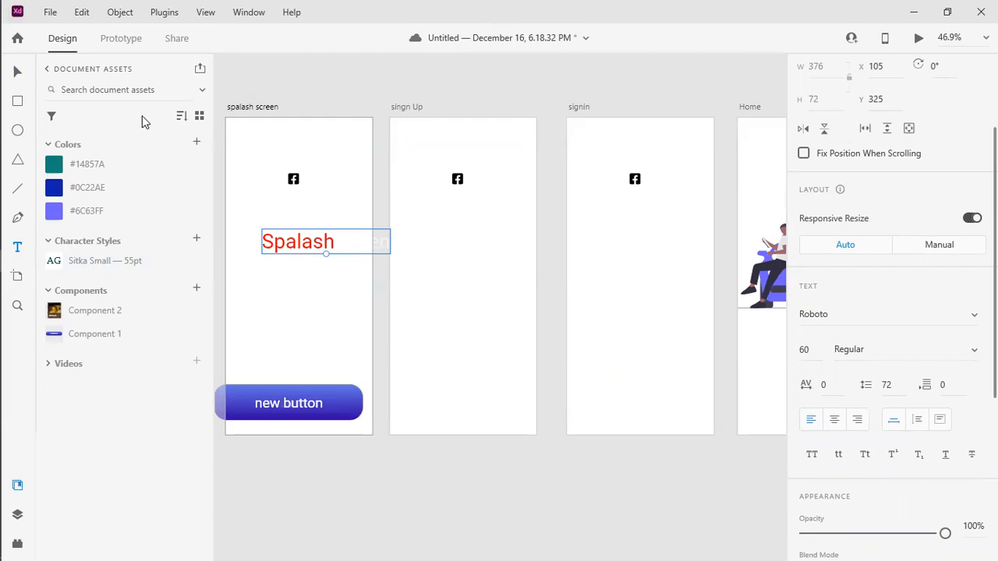
click(22, 76)
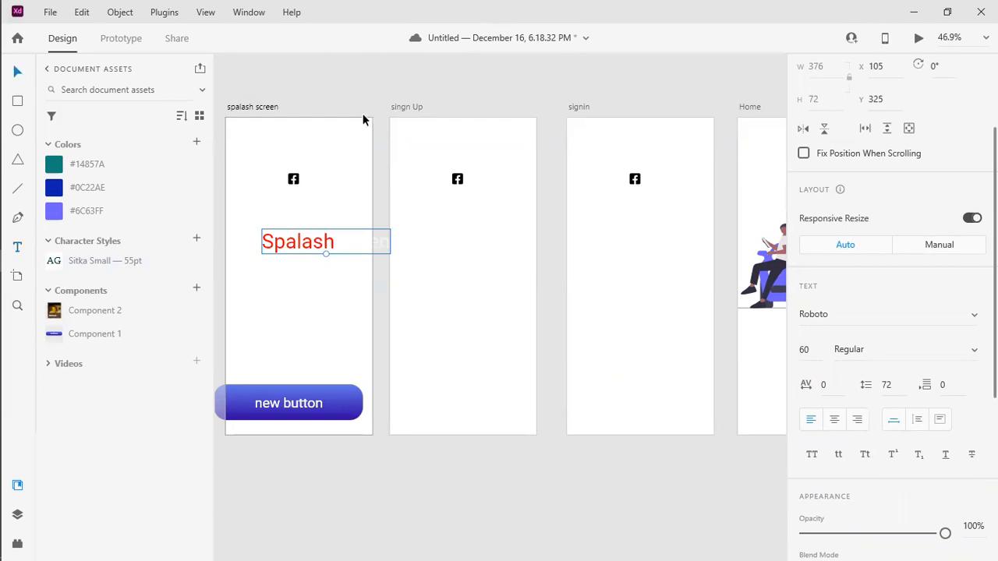
- Correct the text's first word to "Splash" and move the text slightly up and left to about X 85, Y 304
double_click(293, 247)
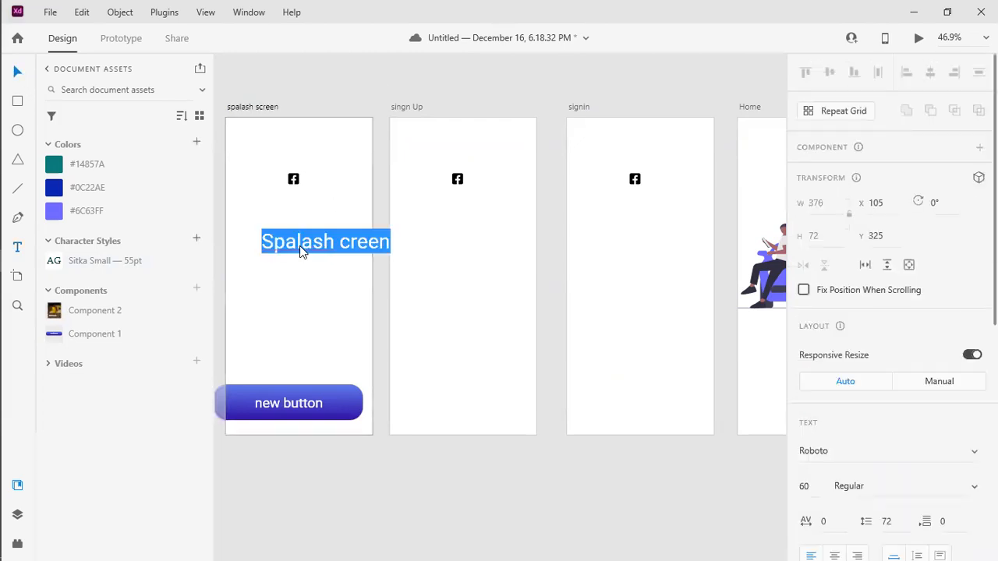
click(295, 241)
key(BackSpace)
click(328, 304)
mouse_move(312, 249)
mouse_down()
mouse_move(272, 242)
mouse_move(300, 239)
mouse_up()
- Insert a capital "S" before "creen" and move the text to about X 25, Y 336
double_click(281, 234)
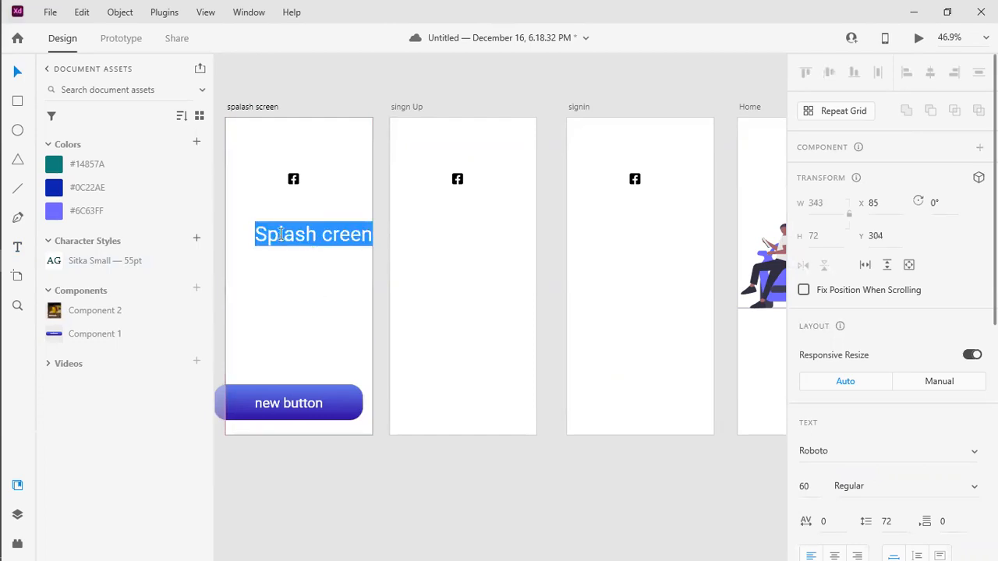
click(324, 232)
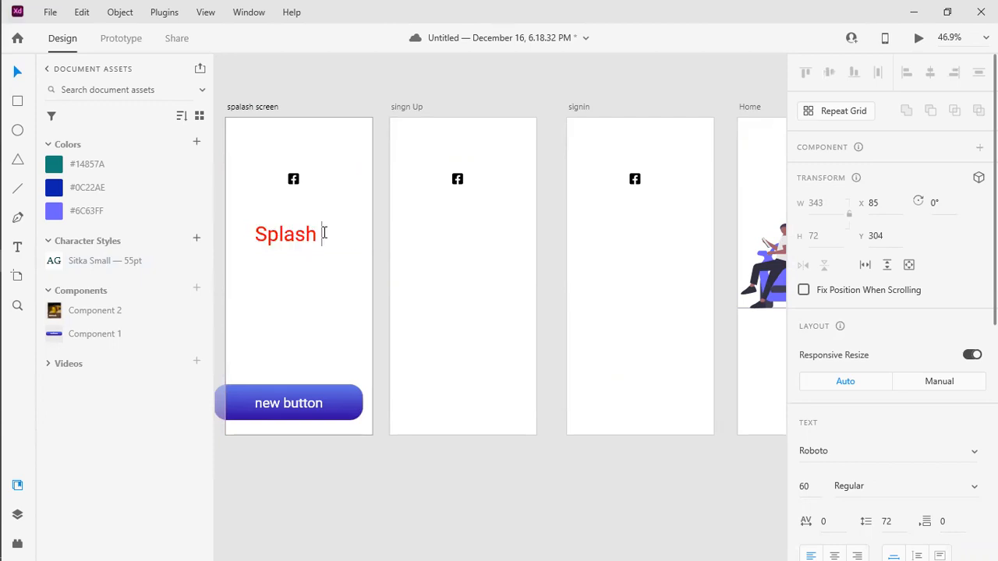
text(S)
click(329, 293)
drag(295, 232, 276, 242)
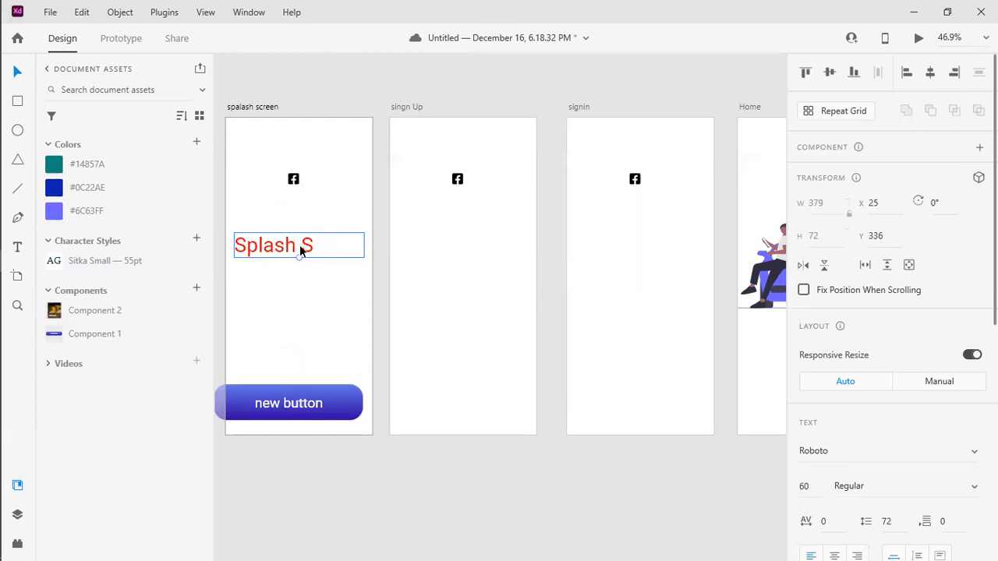
- Break the text into two lines after "Splash" and move it to about X 86, Y 278
double_click(303, 248)
click(301, 248)
key(Return)
key(Escape)
drag(269, 269, 291, 248)
double_click(292, 247)
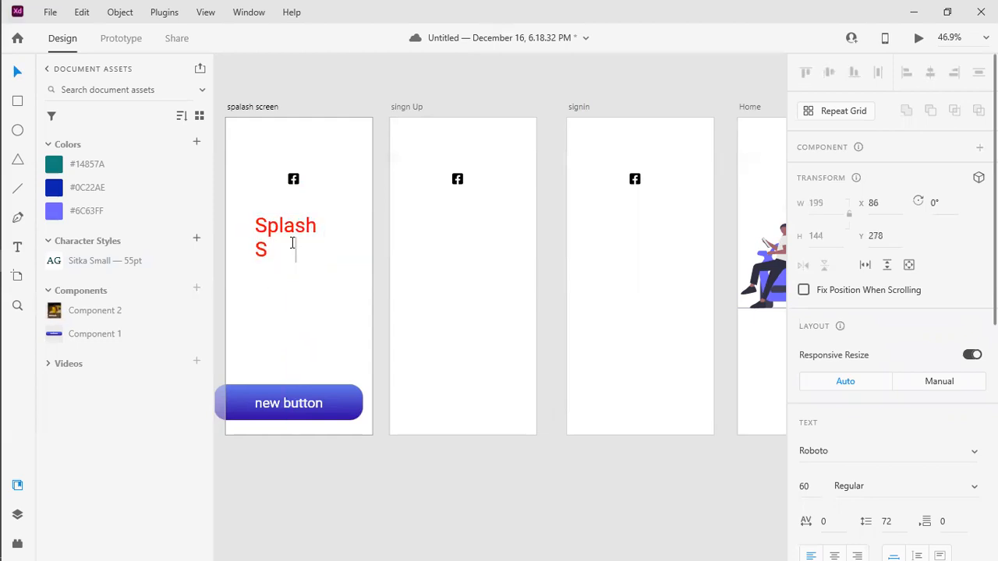
- Recolor the whole "Splash Screen" title on the splash screen artboard with a dark red fill
double_click(292, 245)
key(ctrl+a)
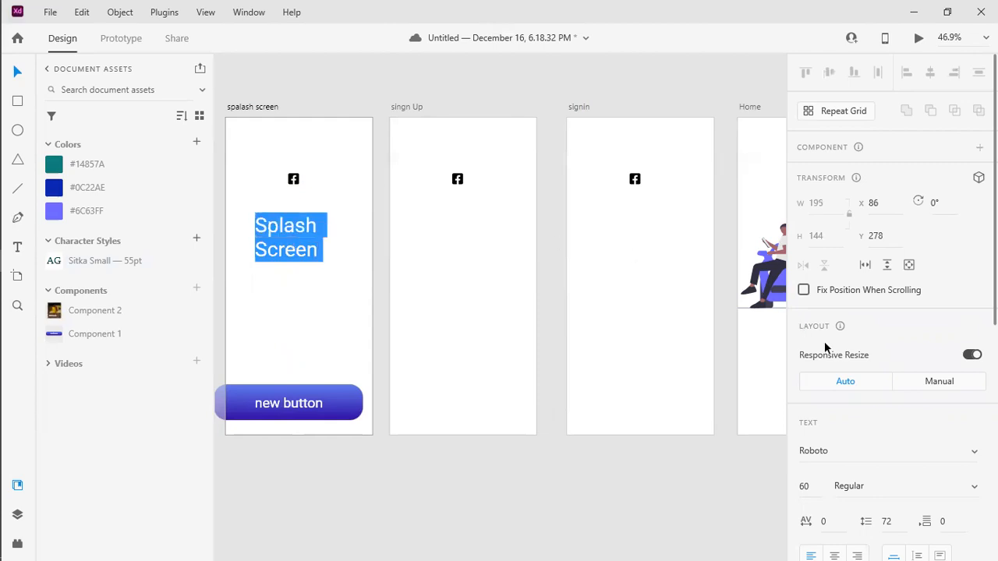
scroll(852, 462, down, 1)
scroll(852, 461, down, 5)
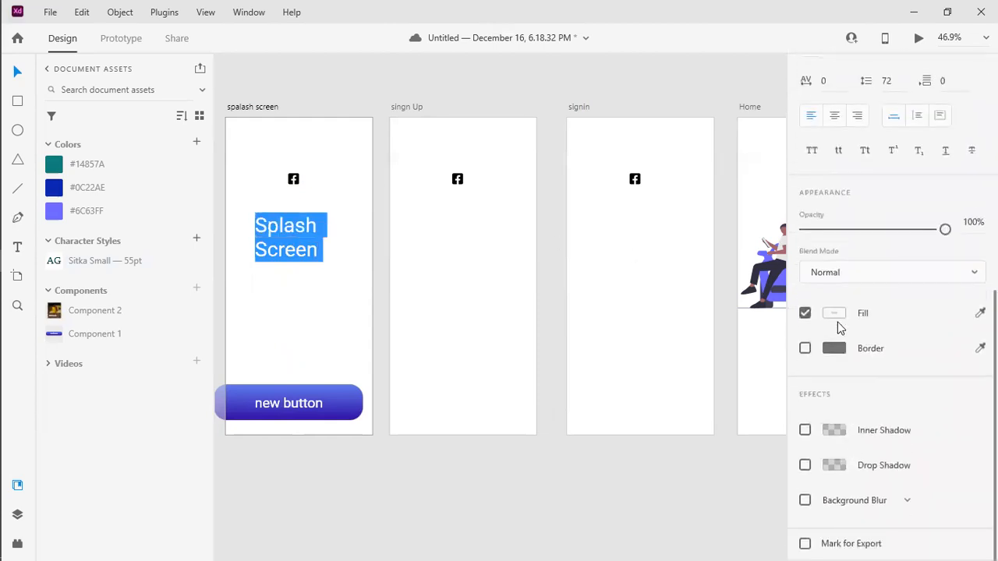
click(836, 312)
drag(739, 267, 733, 260)
click(552, 109)
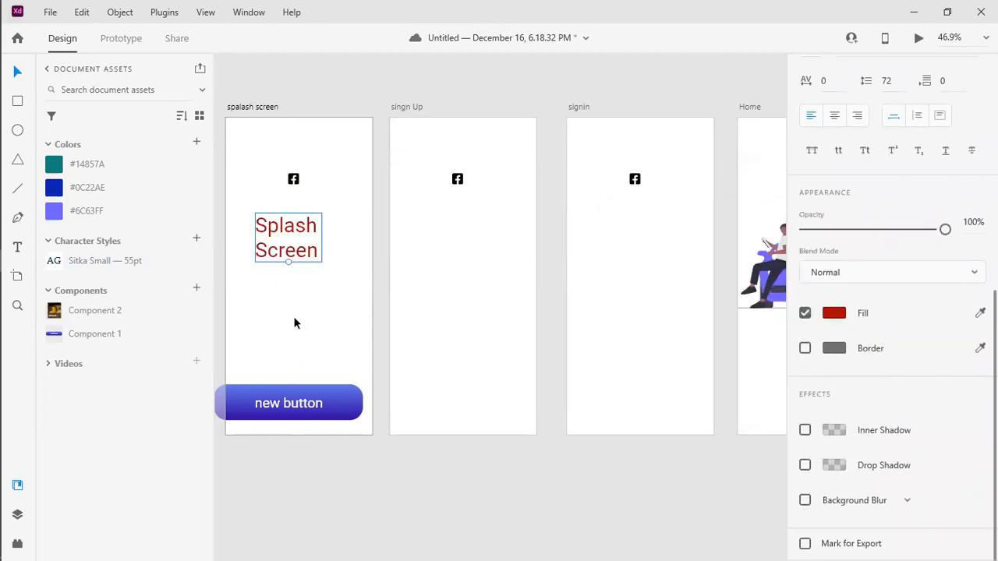
- Shrink the splash screen's button to about 316 by 75 and move it inside the artboard to about X 39, Y 687
click(303, 404)
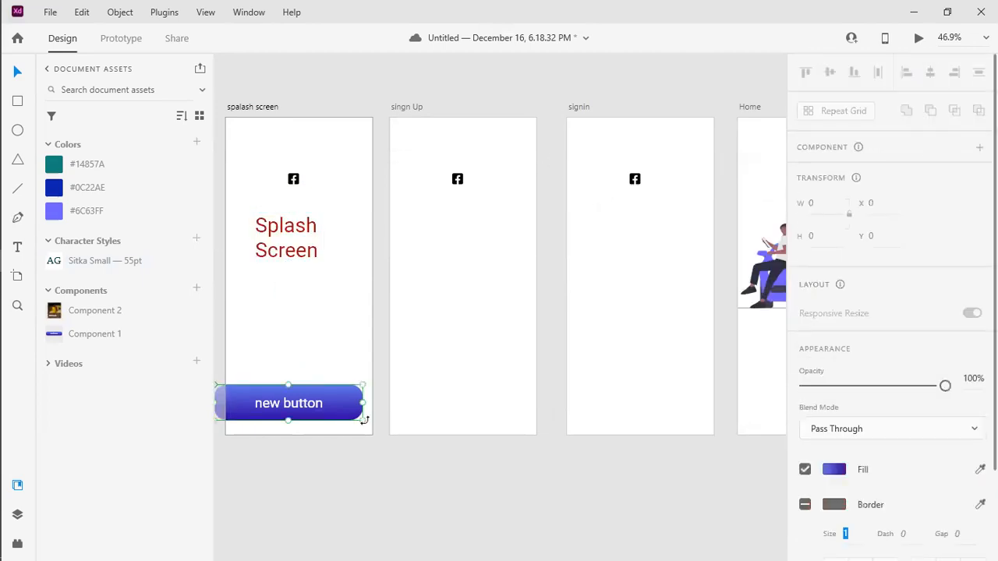
drag(359, 417, 263, 363)
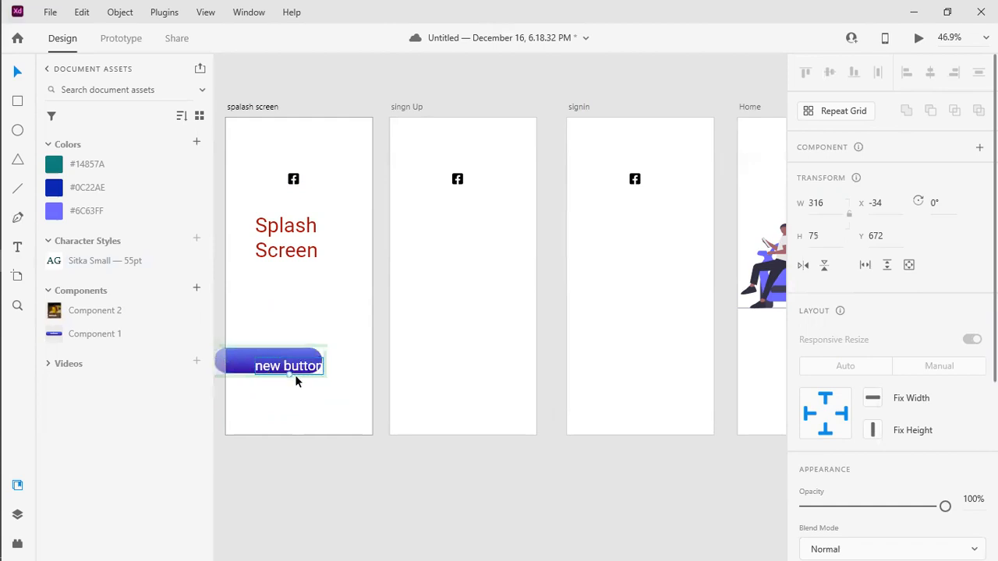
double_click(296, 380)
key(ctrl+z)
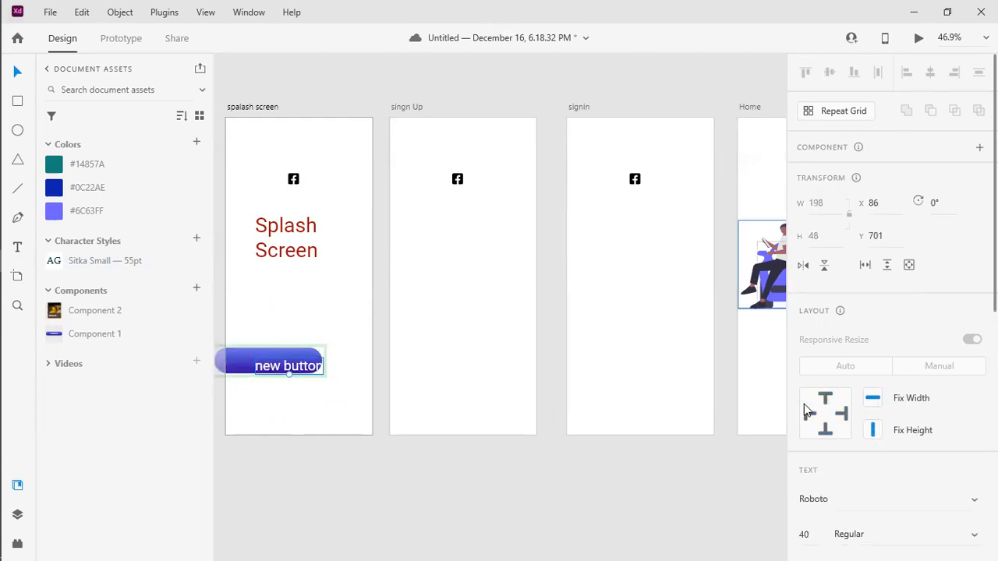
click(873, 398)
click(318, 364)
drag(317, 357, 310, 359)
click(320, 318)
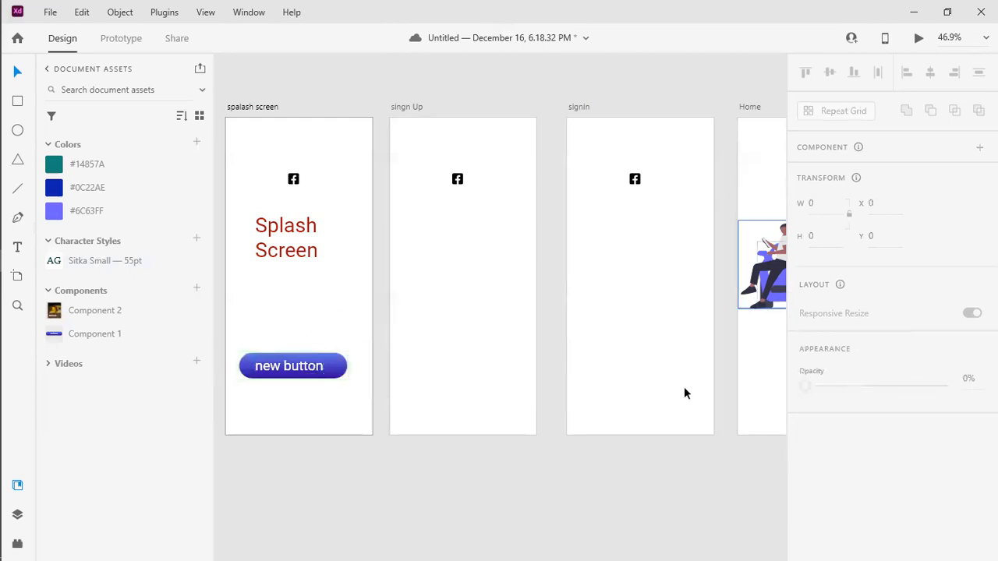
- Delete the "new button" component instance from the splash screen artboard
click(333, 364)
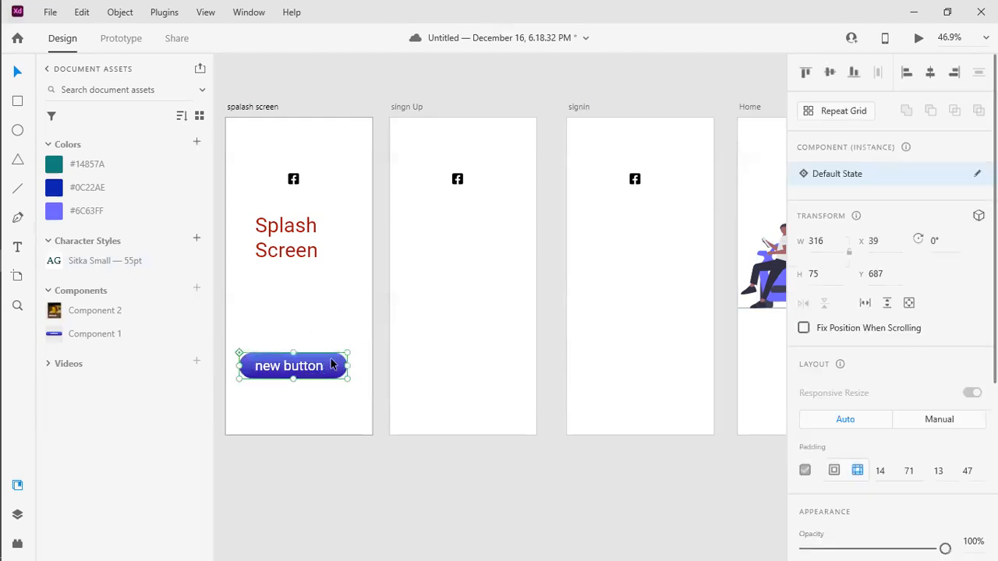
drag(289, 399, 296, 387)
drag(320, 338, 331, 359)
double_click(310, 372)
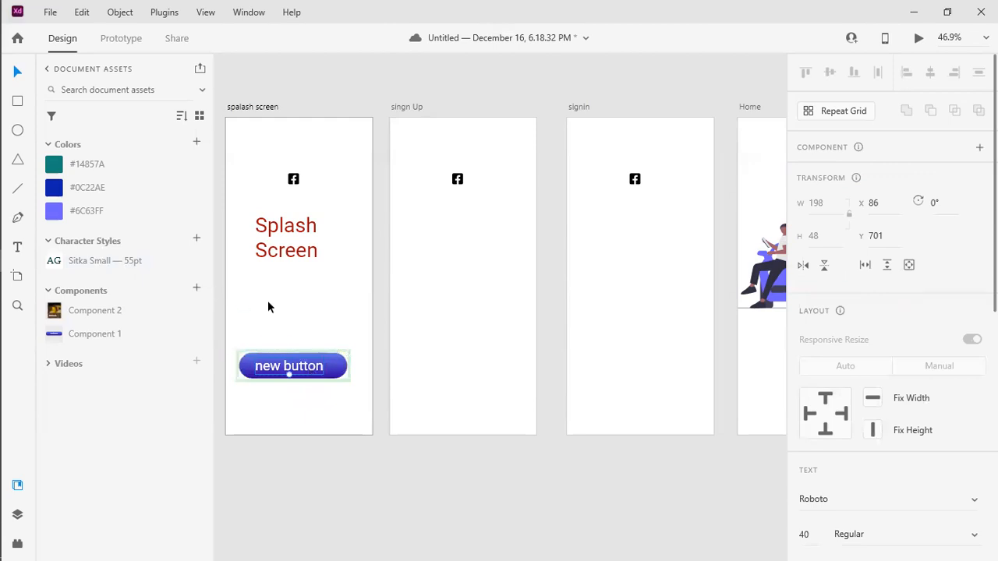
click(325, 401)
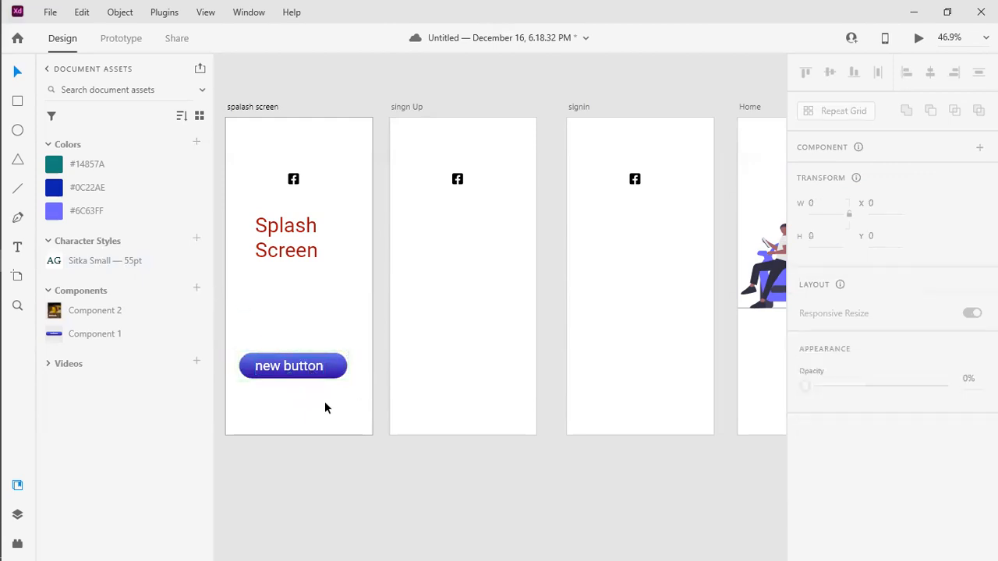
drag(335, 341, 334, 341)
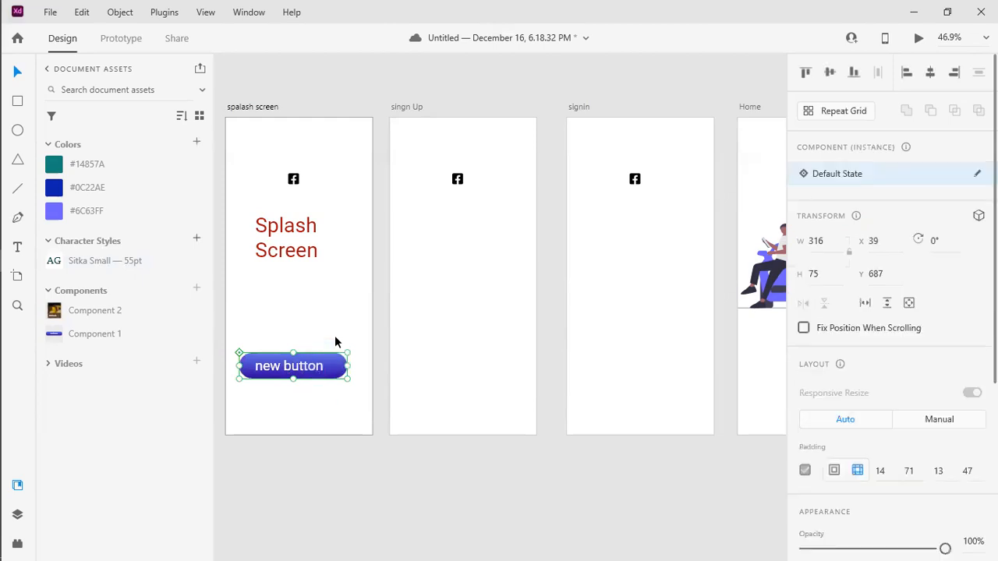
key(Delete)
- Move the Splash Screen title down to about X 85, Y 331 and duplicate it onto the sign-up and sign-in artboards
drag(301, 250, 301, 268)
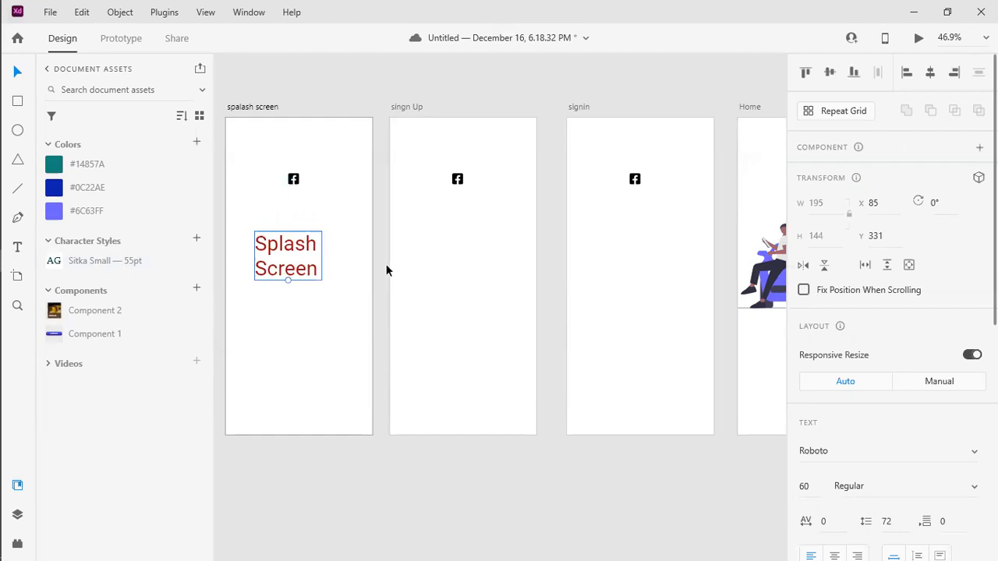
alt+drag(275, 248, 631, 268)
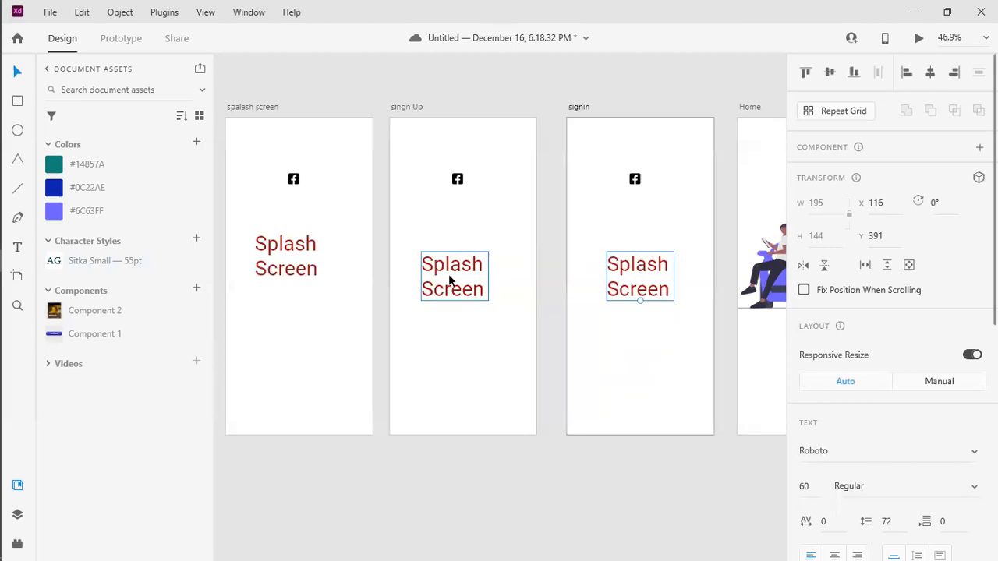
- Change the duplicated titles to "sign up" on the sign-up artboard and "sign in" on the sign-in artboard
double_click(450, 275)
key(ctrl+a)
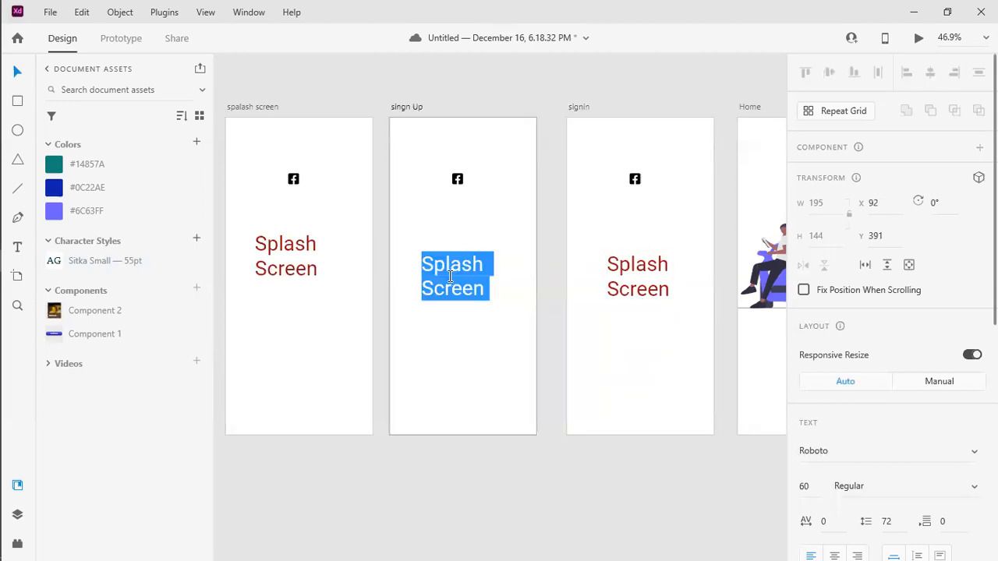
text(sign up)
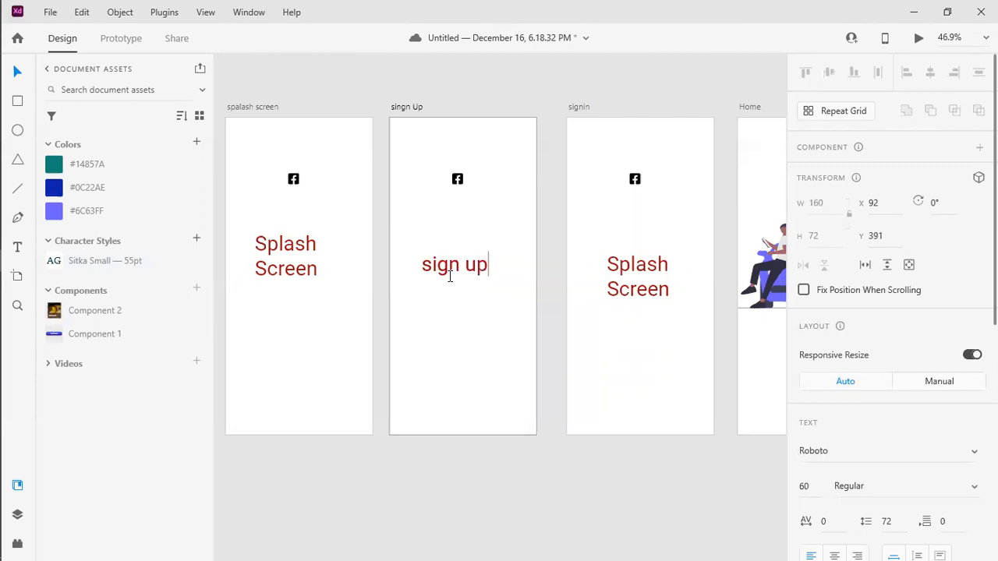
double_click(651, 268)
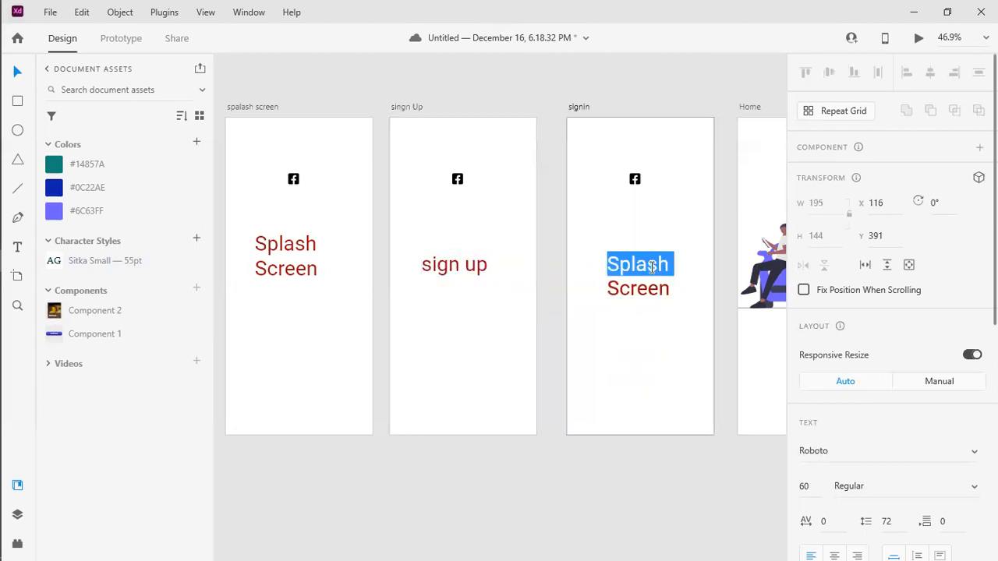
key(ctrl+a)
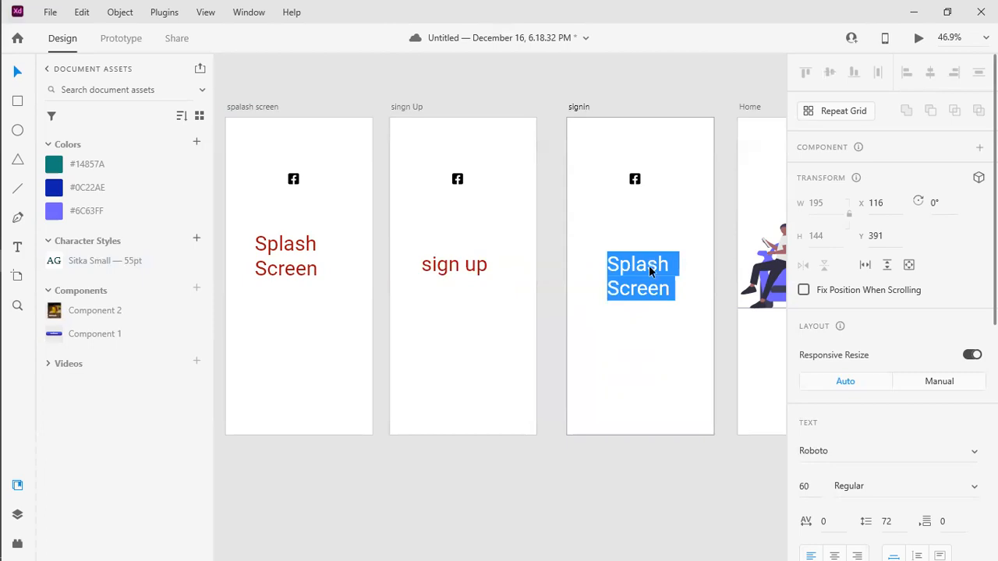
text(sign in)
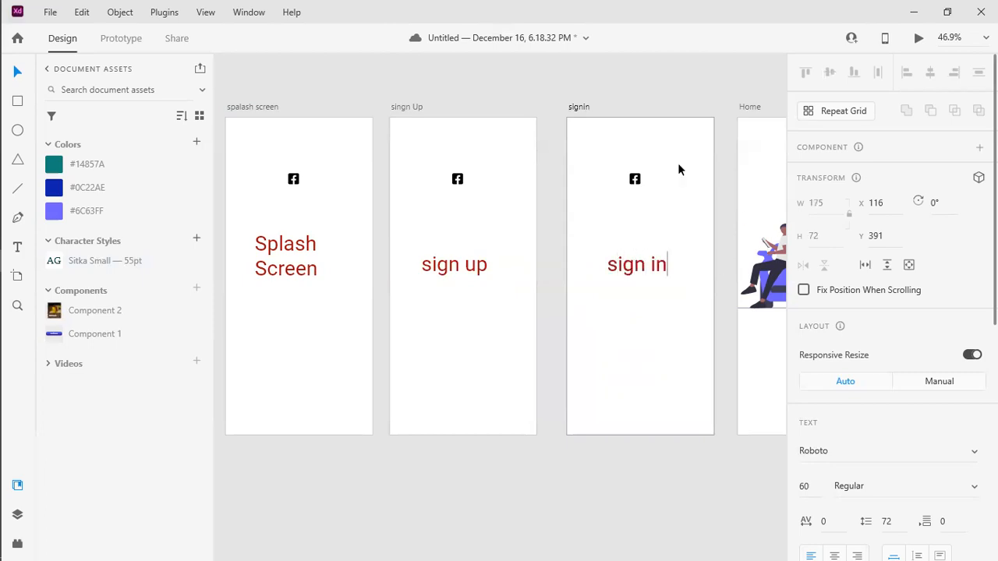
key(Escape)
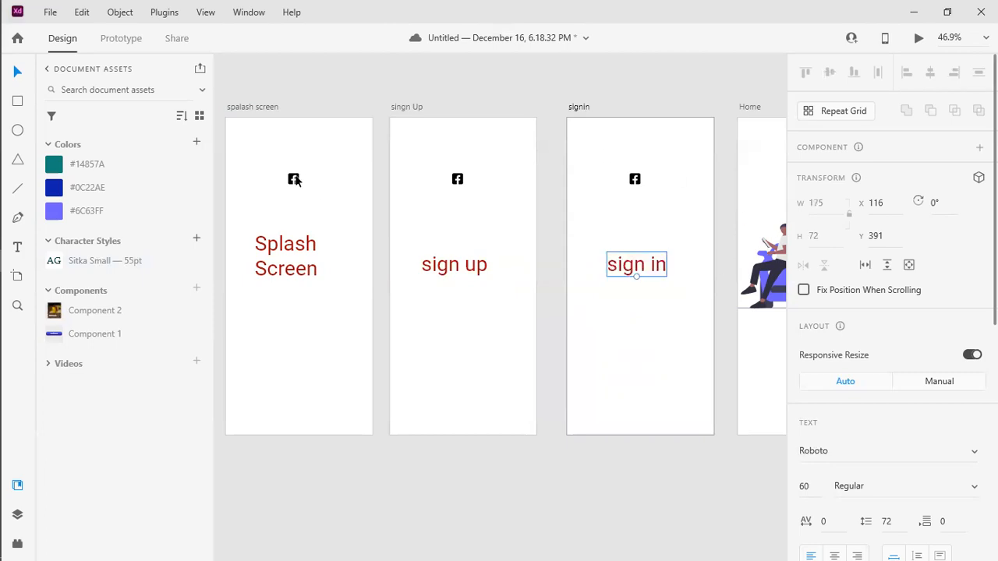
- Delete the Facebook icons from the splash and sign-up artboards and move the sign-in one below its title, to about X 198, Y 526
click(294, 180)
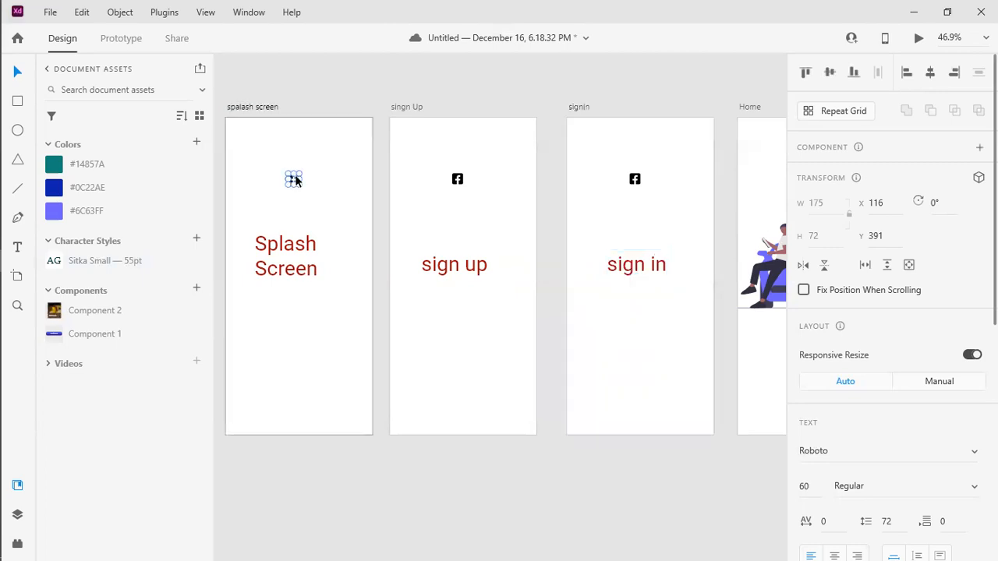
key(Delete)
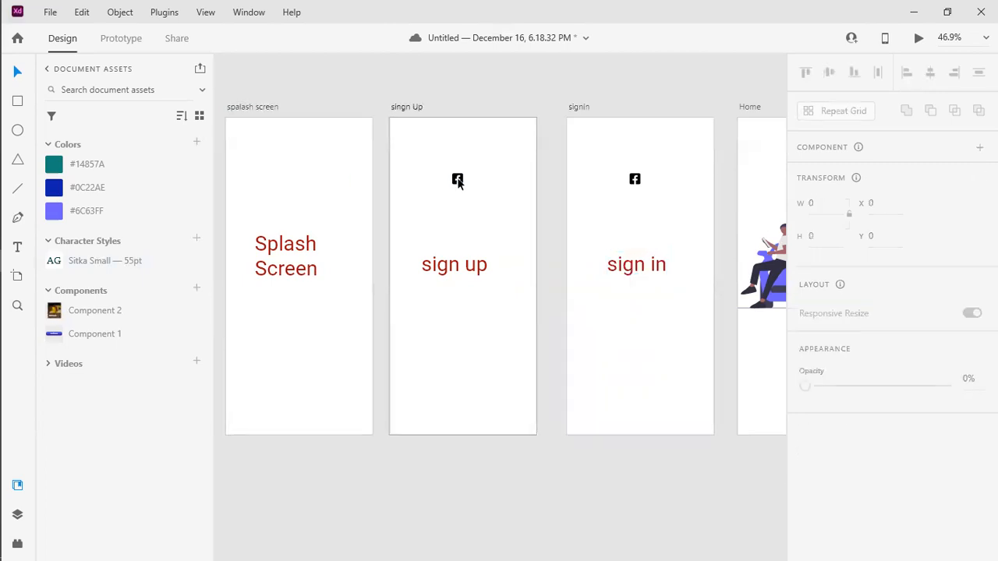
drag(642, 181, 641, 303)
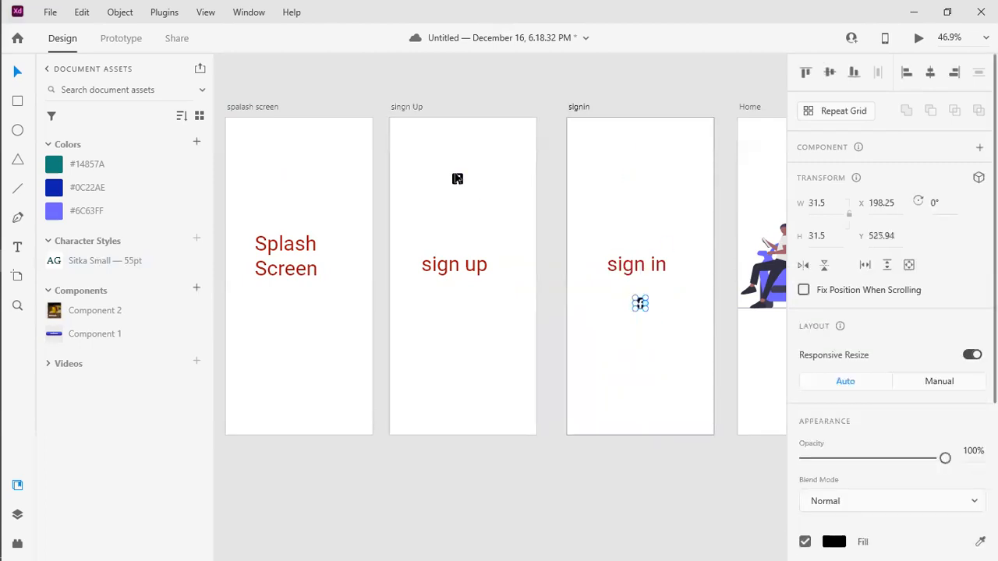
click(458, 179)
key(Delete)
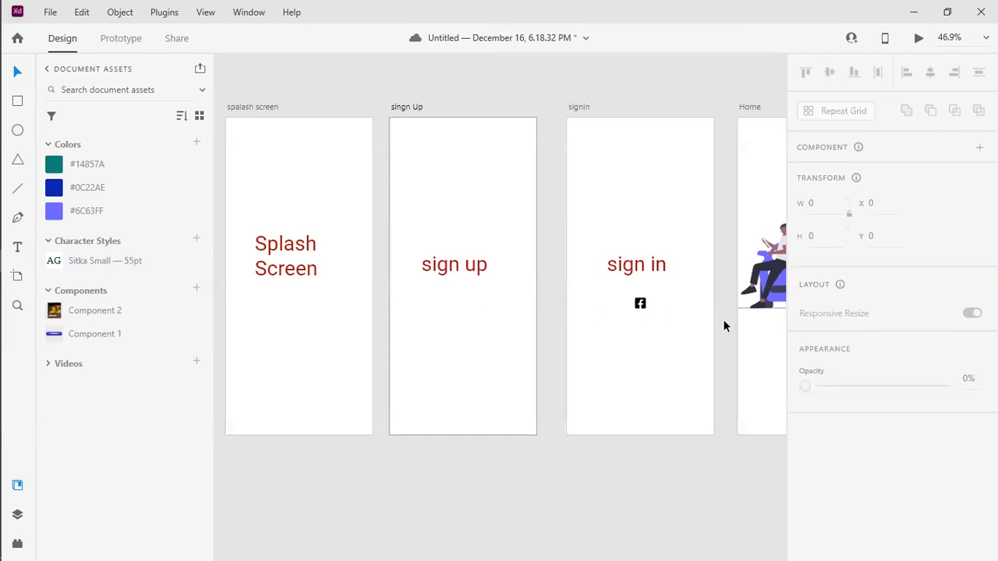
- Switch to prototyping mode and set the Home artboard as the starting screen of a flow
click(109, 41)
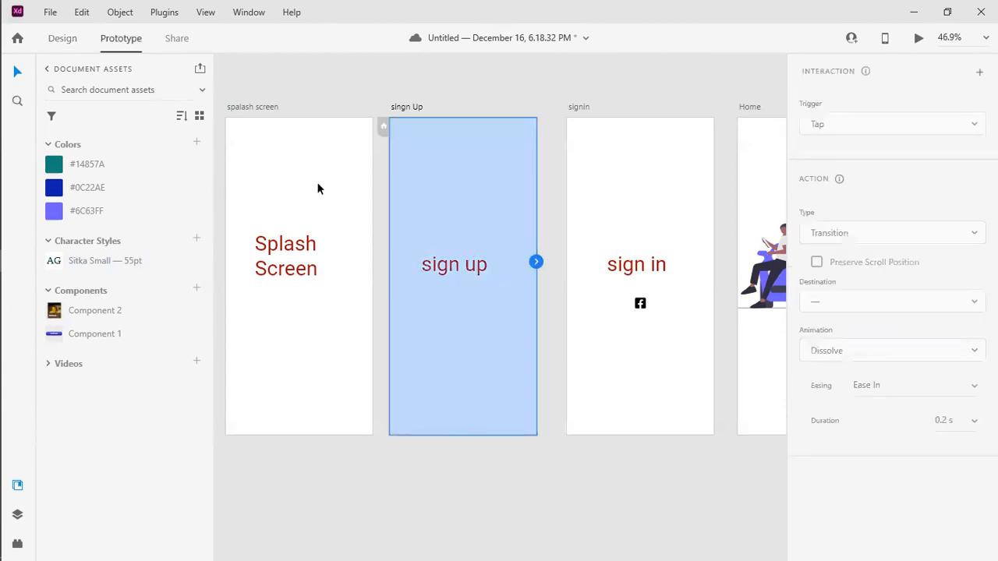
click(316, 187)
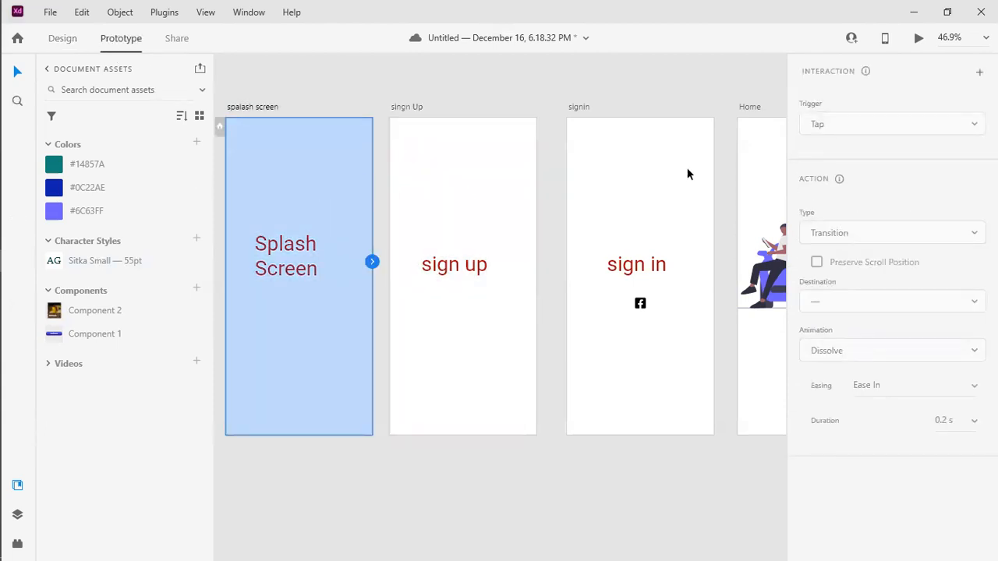
click(455, 176)
click(607, 176)
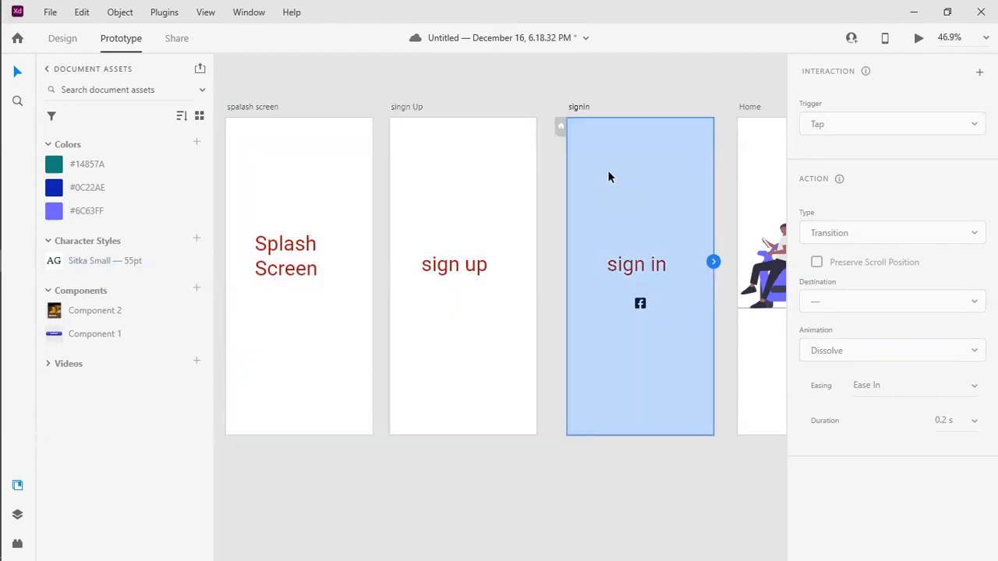
click(742, 133)
click(731, 128)
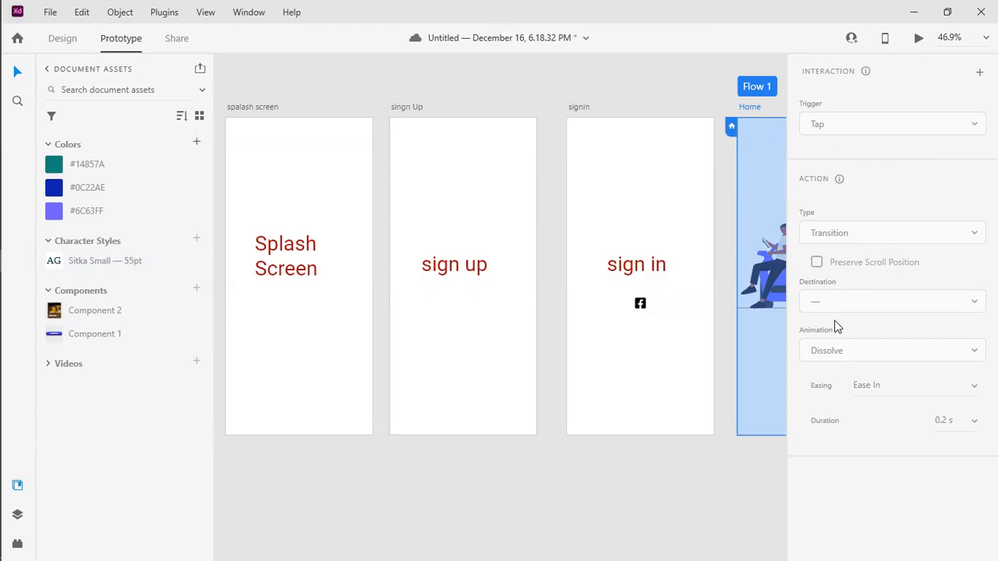
- Try linking the artboards in sequence: splash screen to sign-up, sign-up to sign-in, and sign-in to Home
click(312, 319)
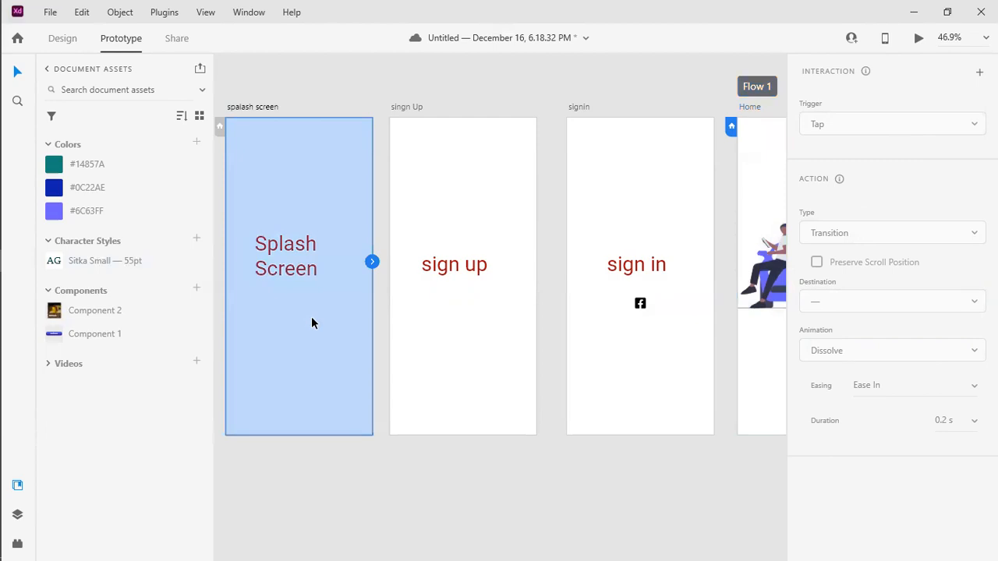
drag(372, 262, 438, 309)
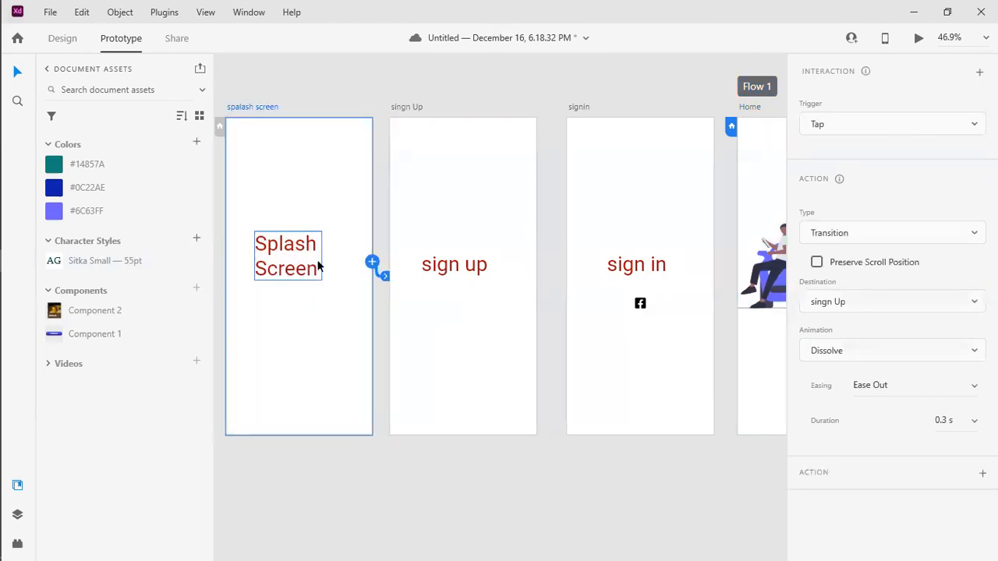
click(521, 243)
drag(537, 263, 582, 296)
click(585, 227)
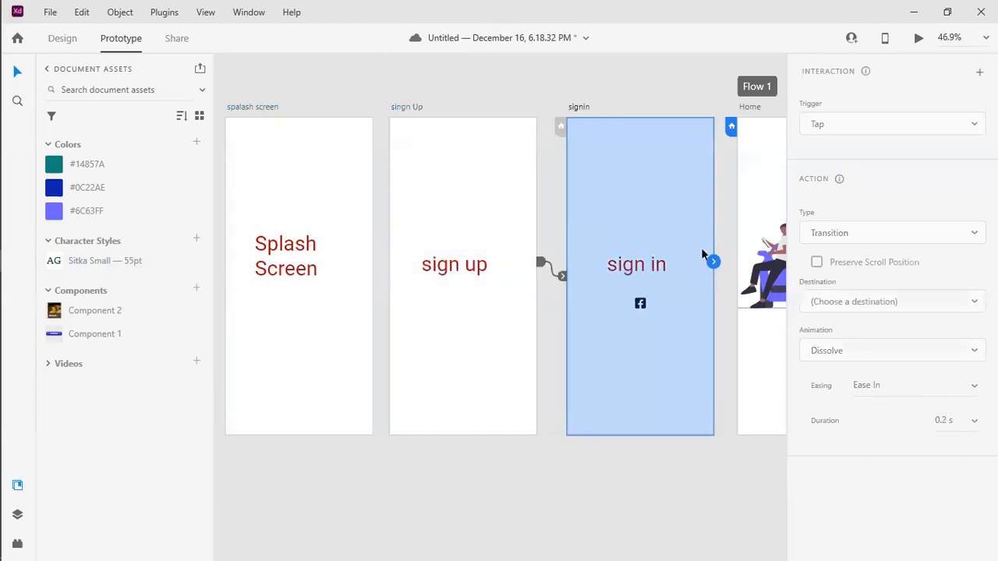
drag(714, 262, 738, 269)
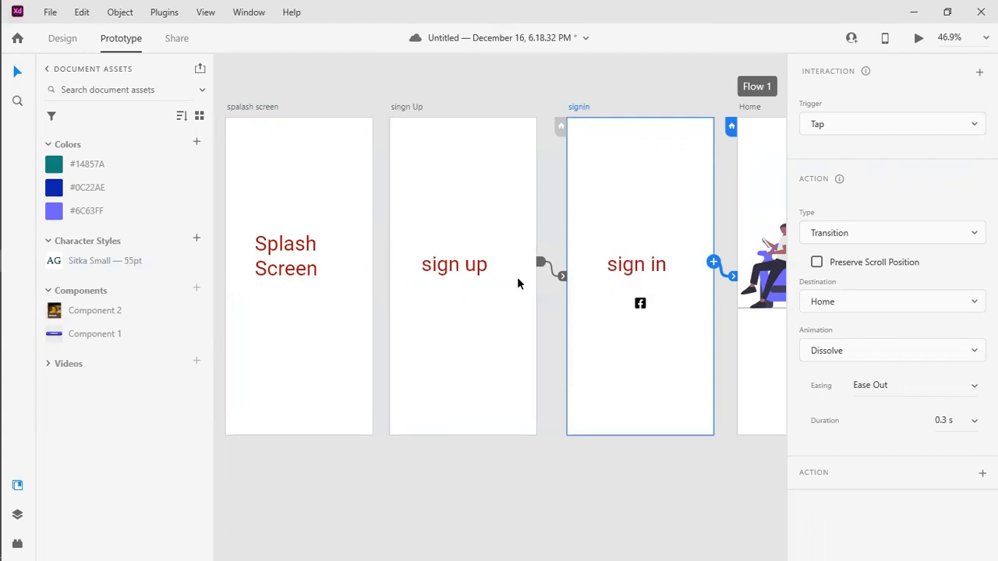
key(ctrl+z)
key(ctrl+z)
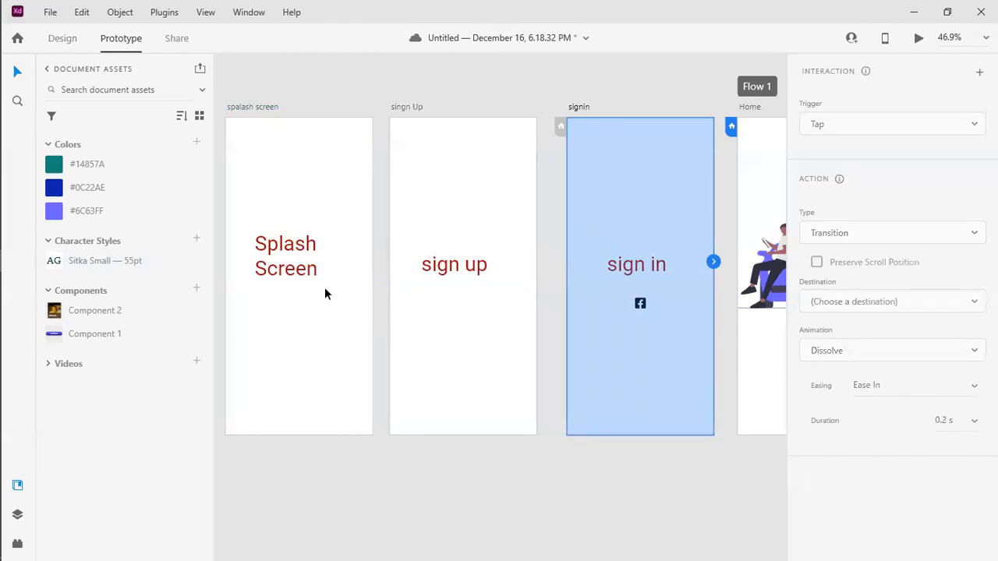
- Swap the positions of the sign-in and sign-up artboards so that sign-in sits directly after the splash screen
click(326, 294)
click(467, 292)
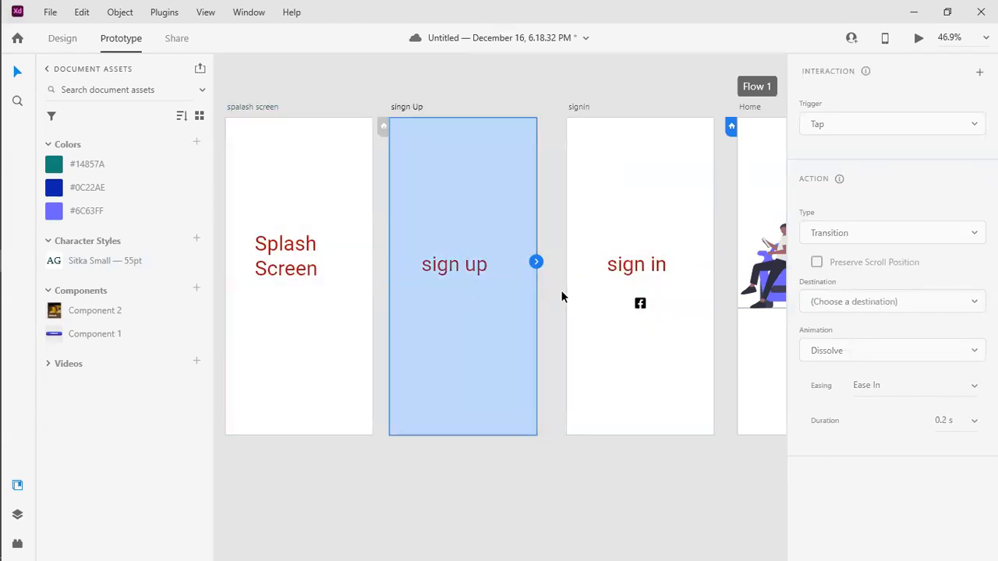
click(595, 298)
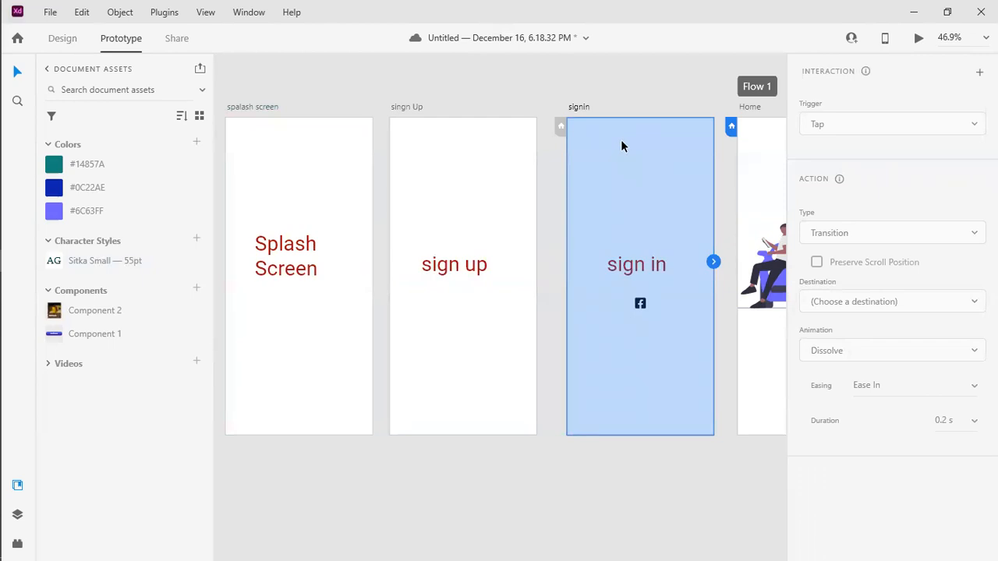
drag(574, 112, 402, 160)
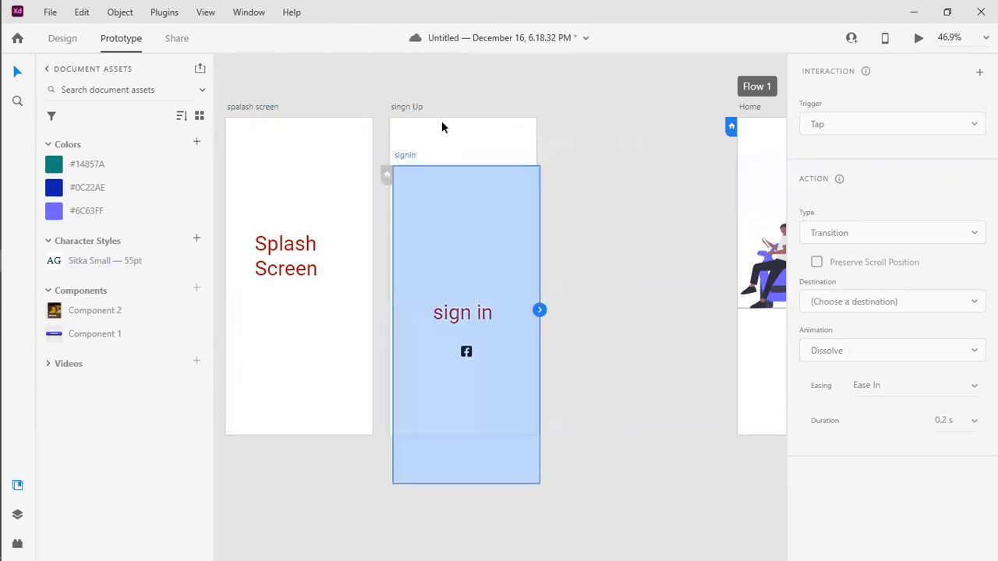
drag(406, 109, 582, 109)
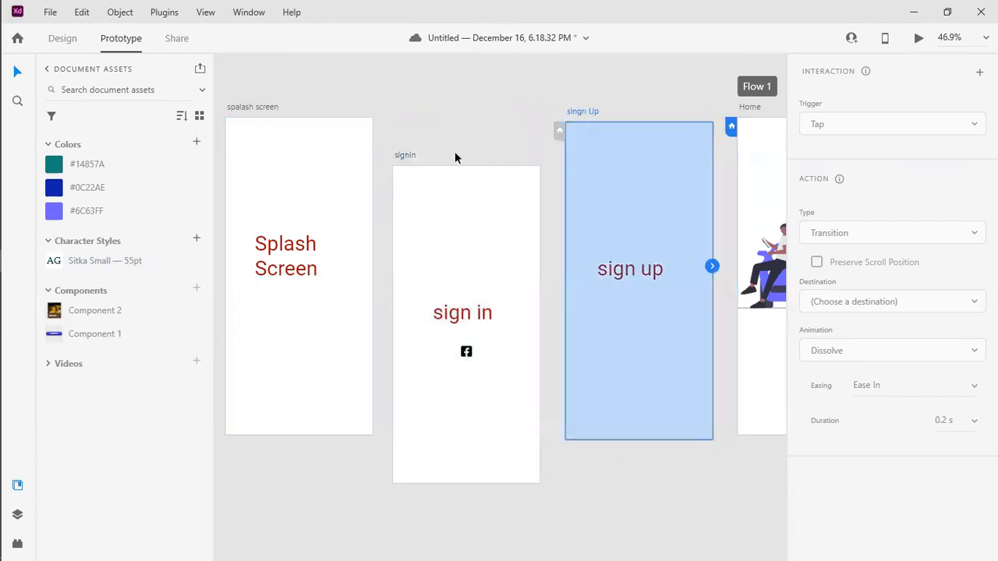
drag(399, 158, 401, 114)
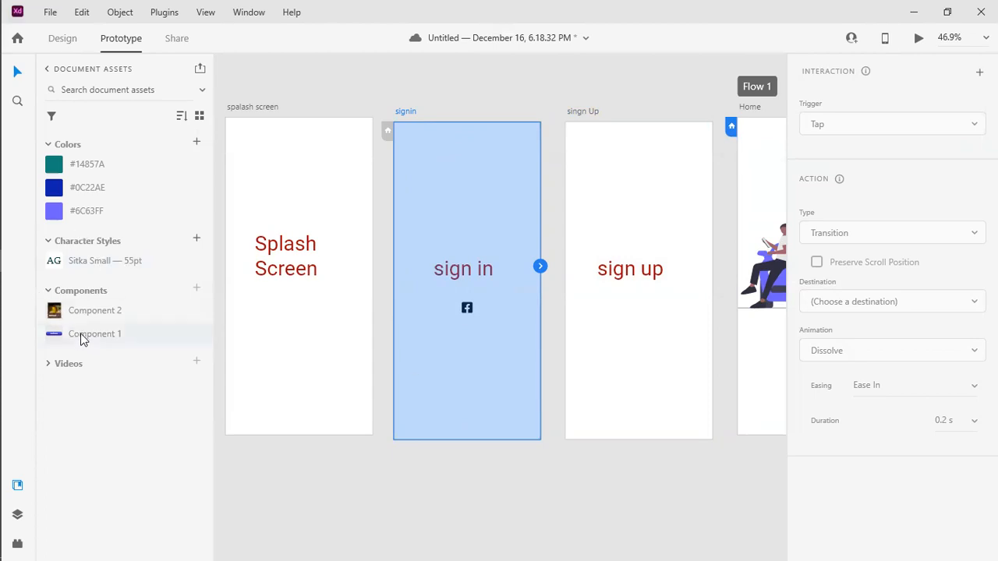
- Place a Component 1 button across the lower part of the sign-in artboard and select its label text
drag(396, 387, 456, 386)
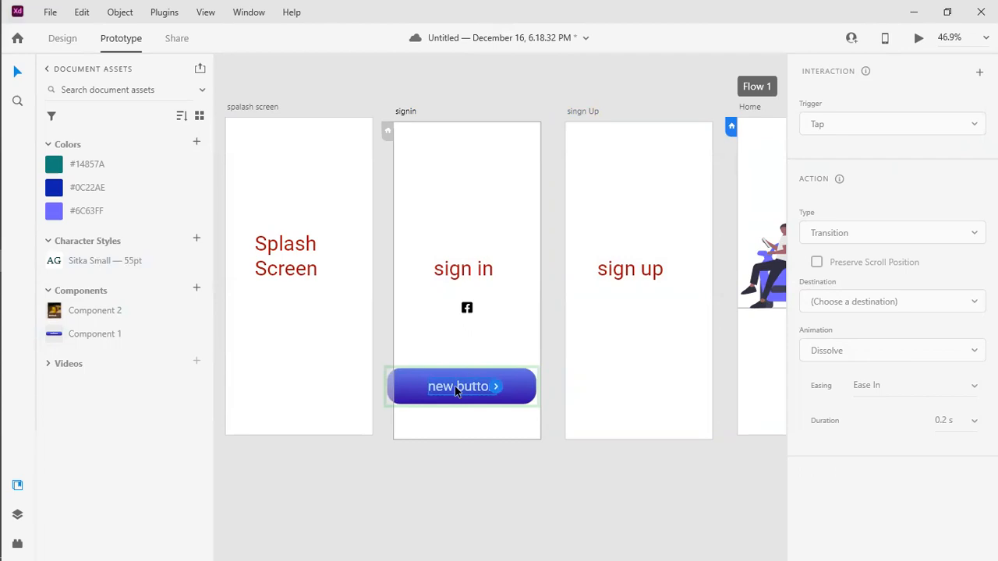
double_click(457, 390)
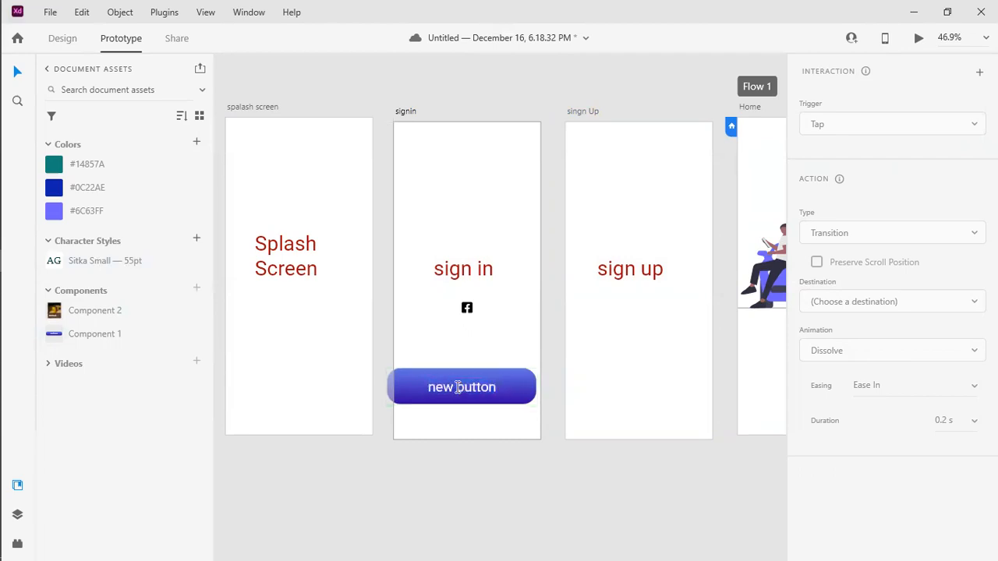
key(ctrl+a)
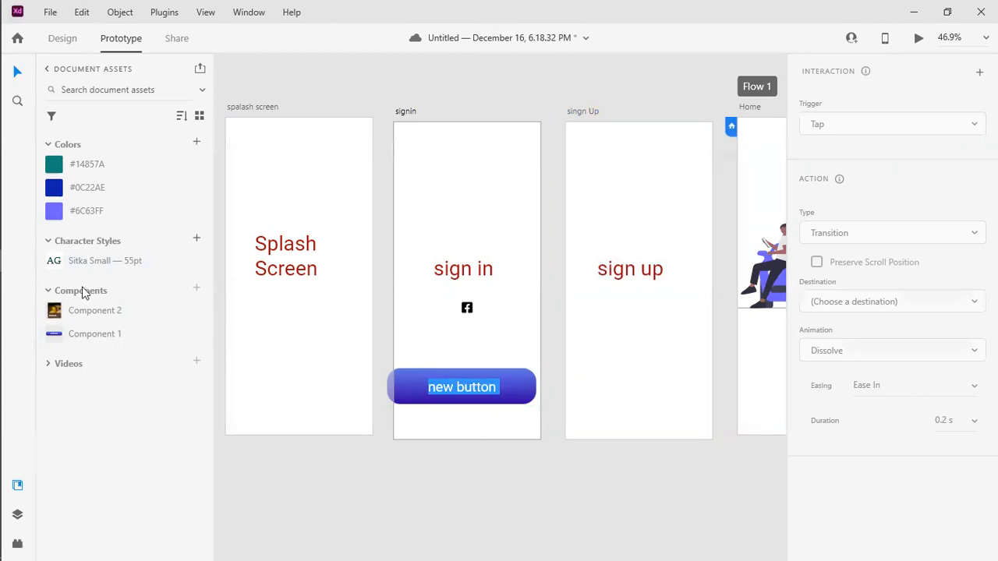
right_click(104, 334)
click(151, 476)
- Try to edit the "new button" label on the sign-in artboard while in prototyping mode
double_click(468, 387)
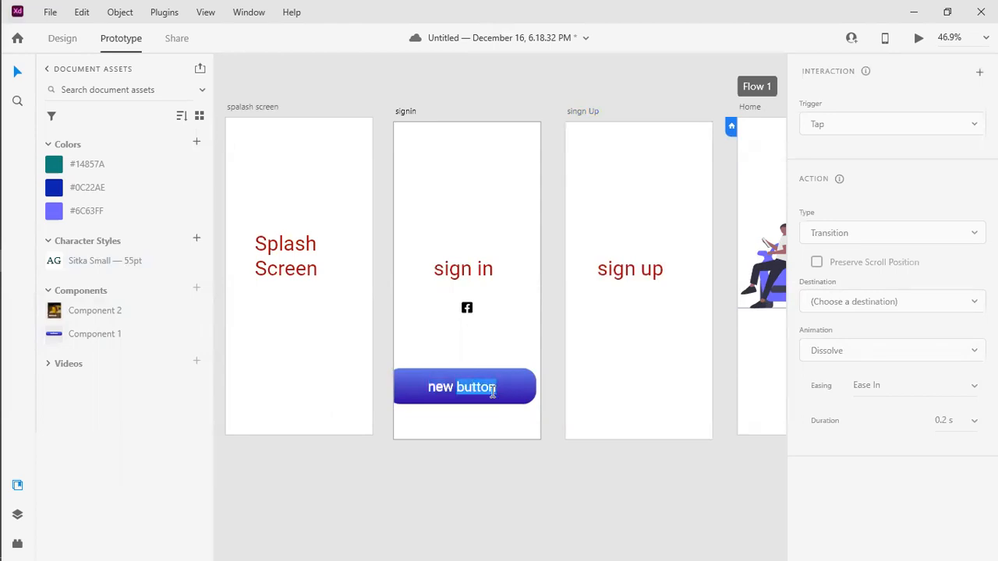
key(ctrl+a)
key(Escape)
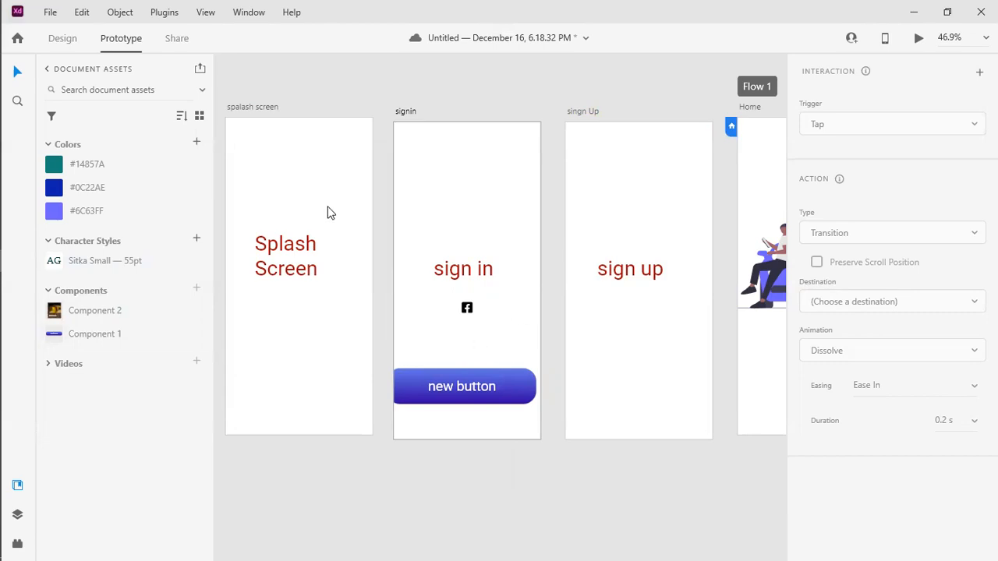
key(ctrl+a)
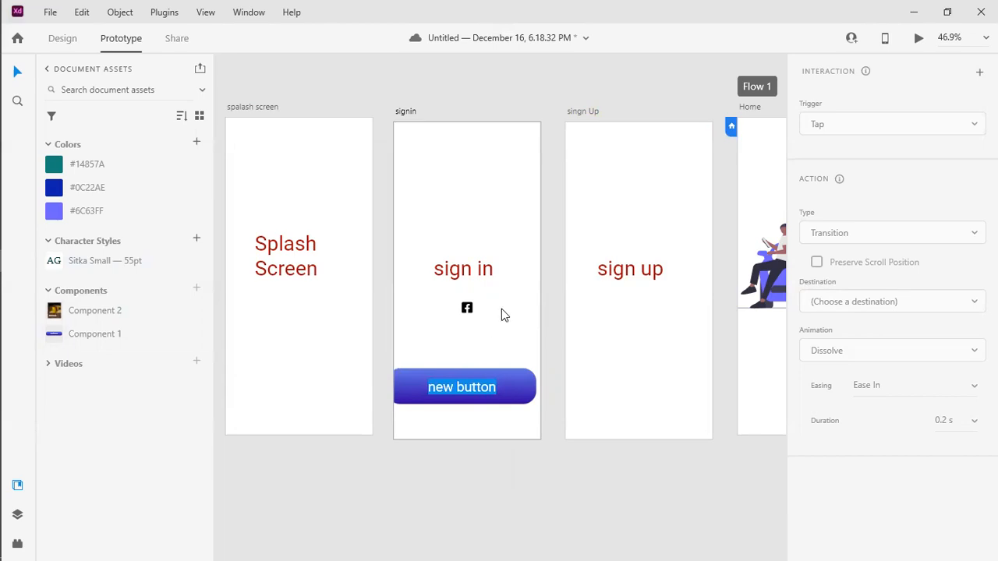
click(487, 388)
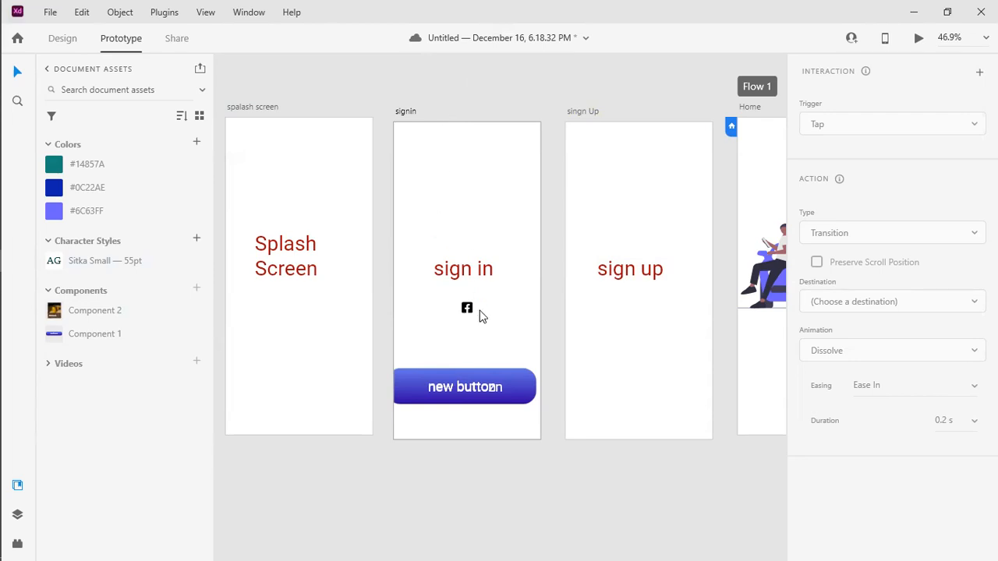
double_click(477, 387)
click(478, 387)
drag(500, 387, 411, 389)
key(ctrl+z)
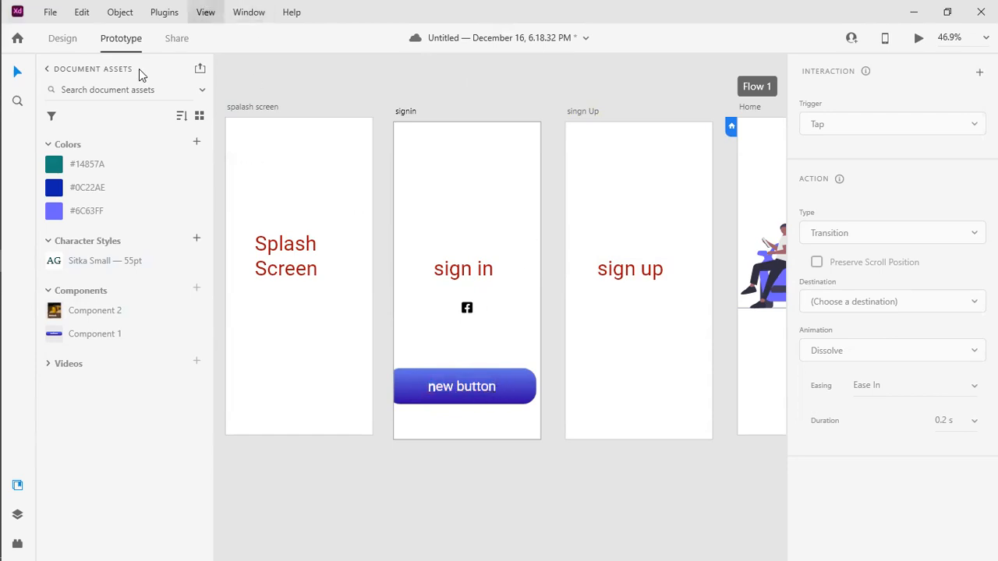
- Switch to design mode and delete the "new button" instance from the sign-in artboard
click(62, 38)
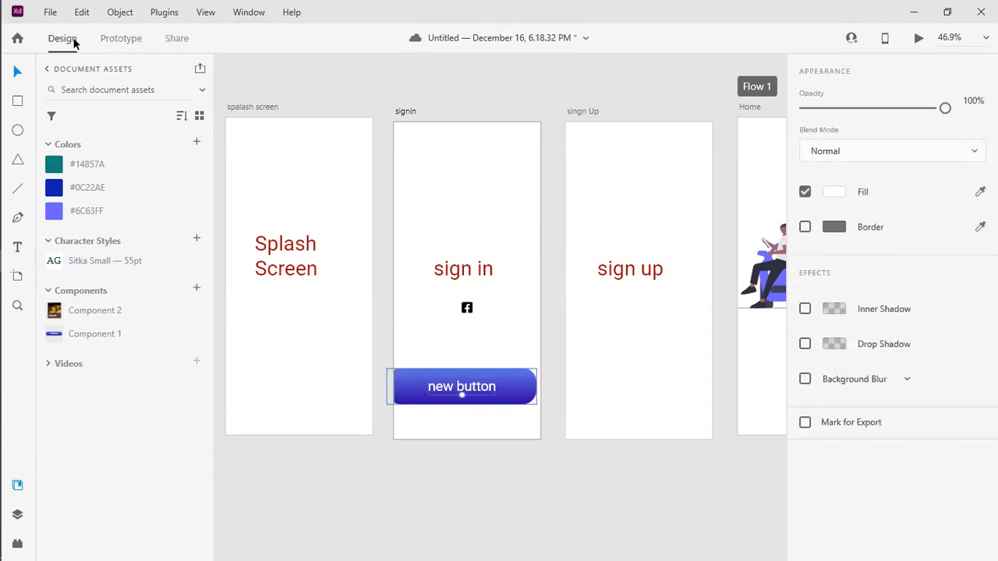
click(460, 387)
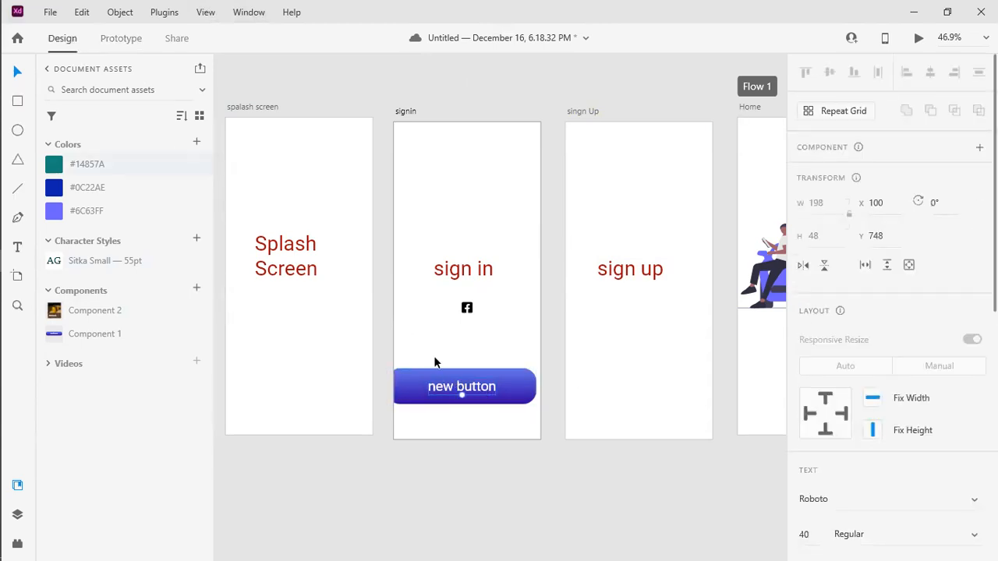
click(506, 381)
key(Delete)
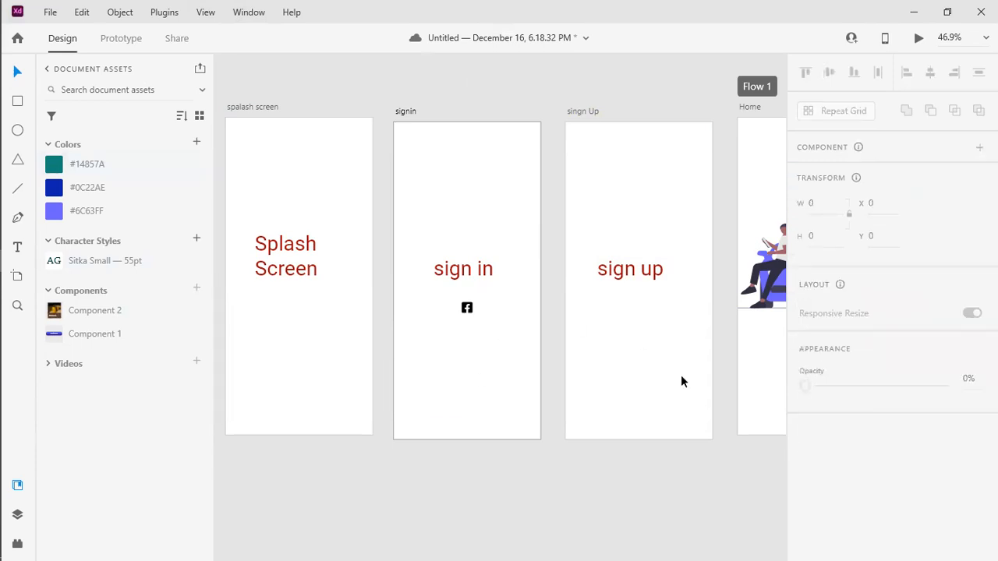
- Place a Component 1 button near the bottom of the sign-in artboard and resize it to about 238 × 82
drag(107, 334, 462, 401)
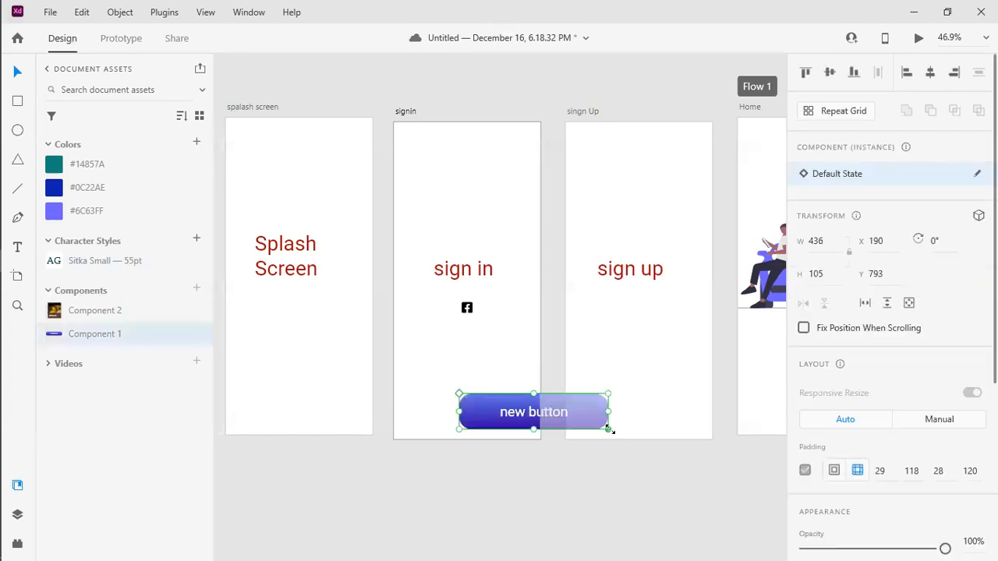
drag(607, 427, 541, 422)
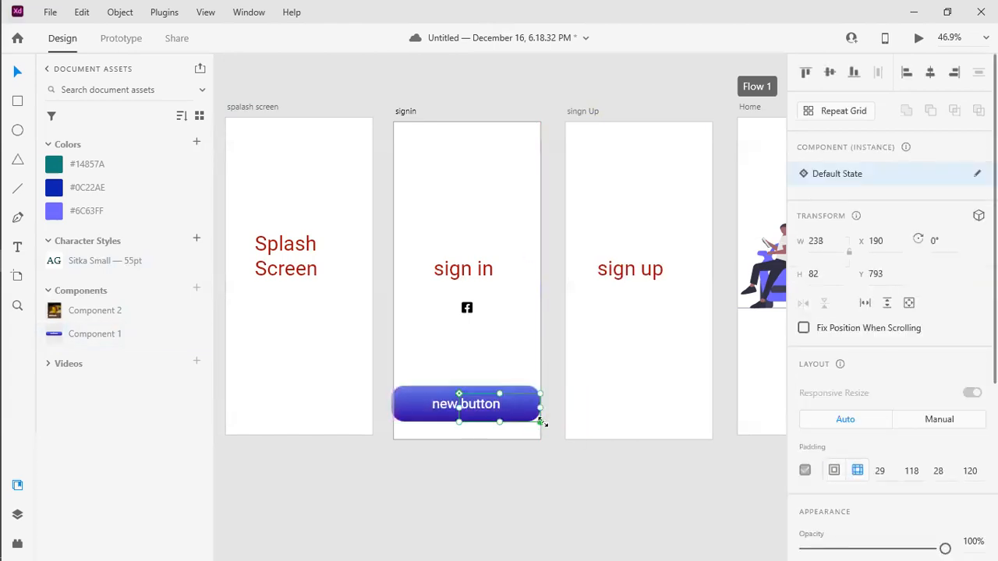
double_click(463, 407)
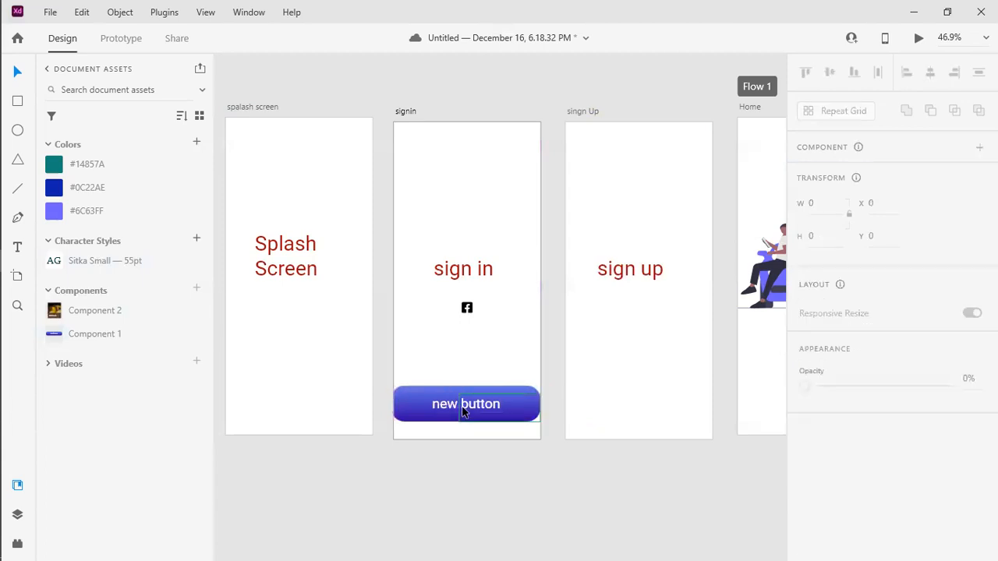
click(473, 410)
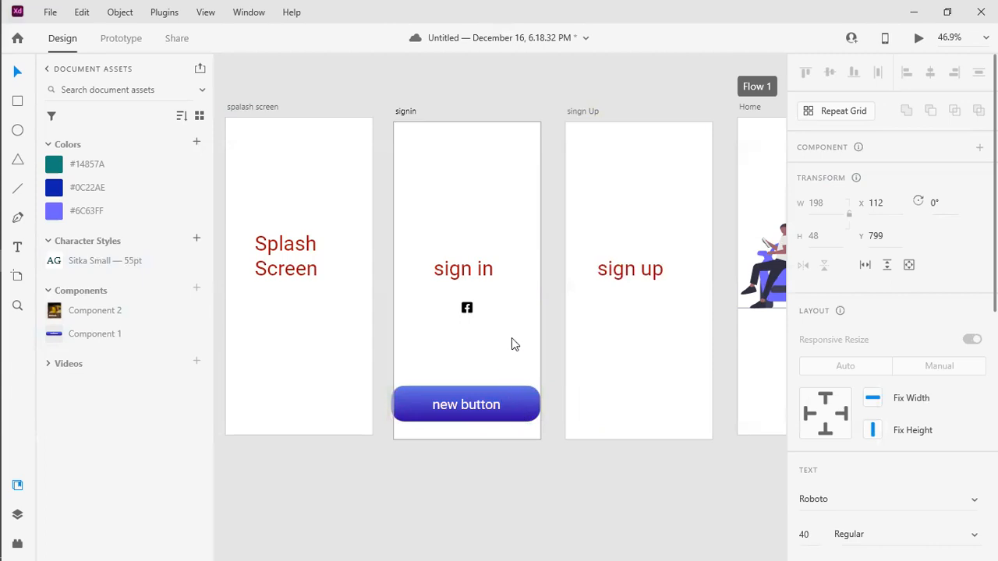
- Change the label of the button on the sign-in artboard to "sign up"
double_click(467, 406)
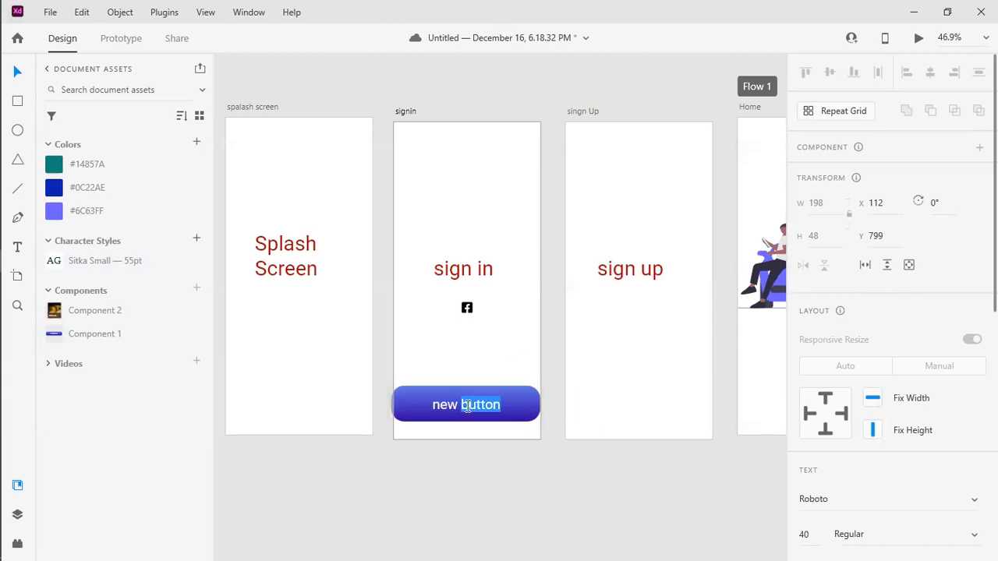
key(ctrl+a)
text(sdign)
key(BackSpace)
key(BackSpace)
key(BackSpace)
key(BackSpace)
text(ign )
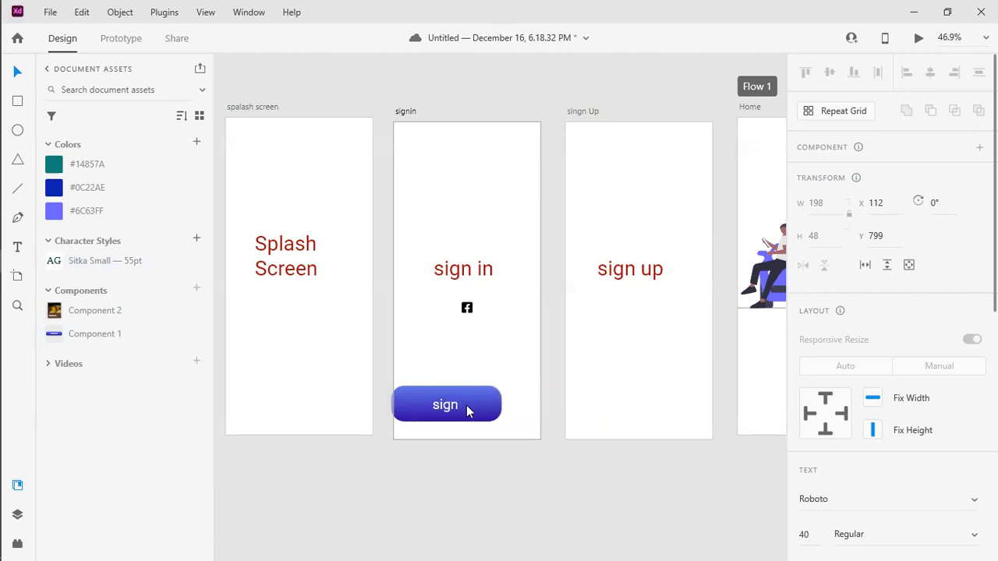
text(up)
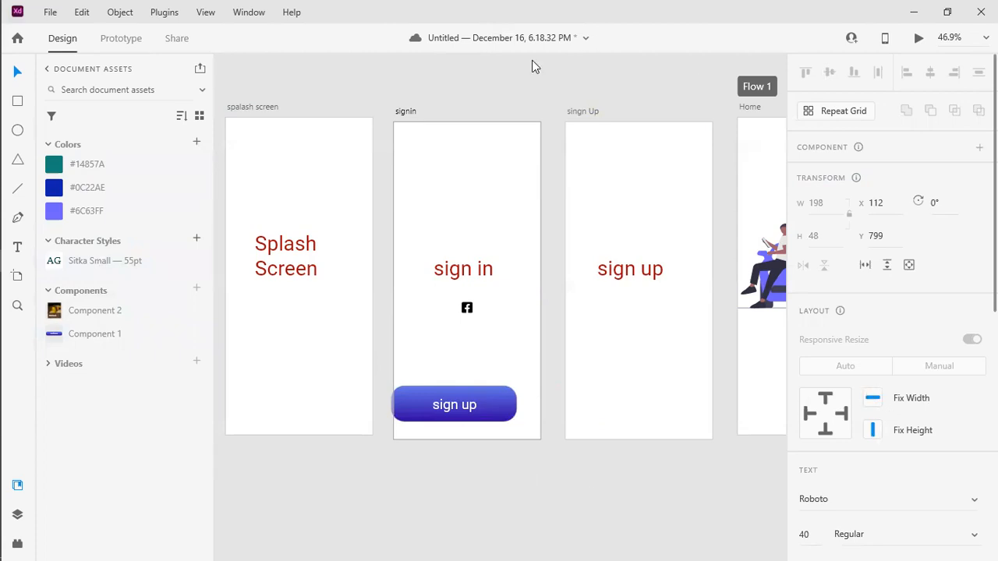
- Delete the "sign up" button from the sign-in artboard
click(124, 42)
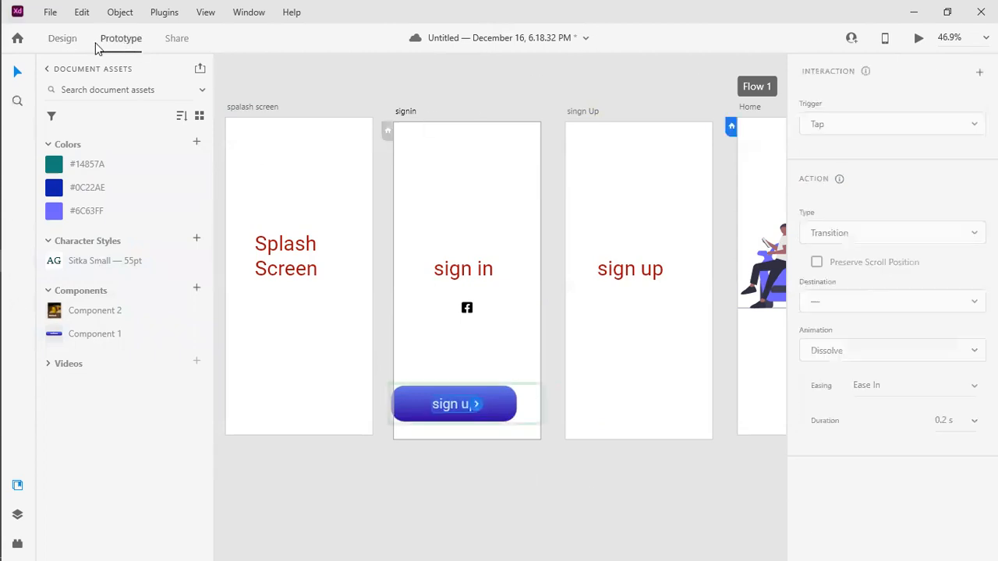
click(67, 40)
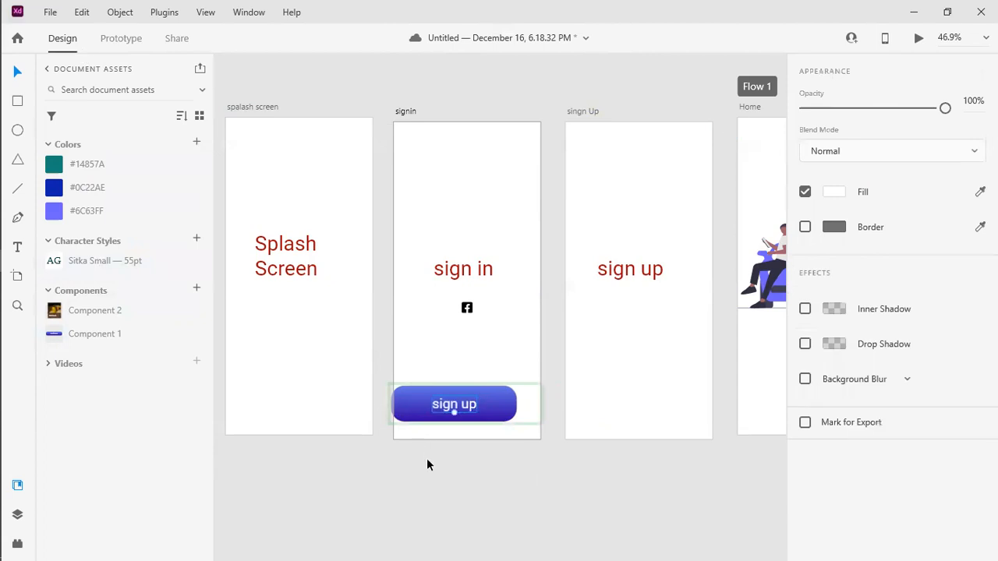
click(412, 403)
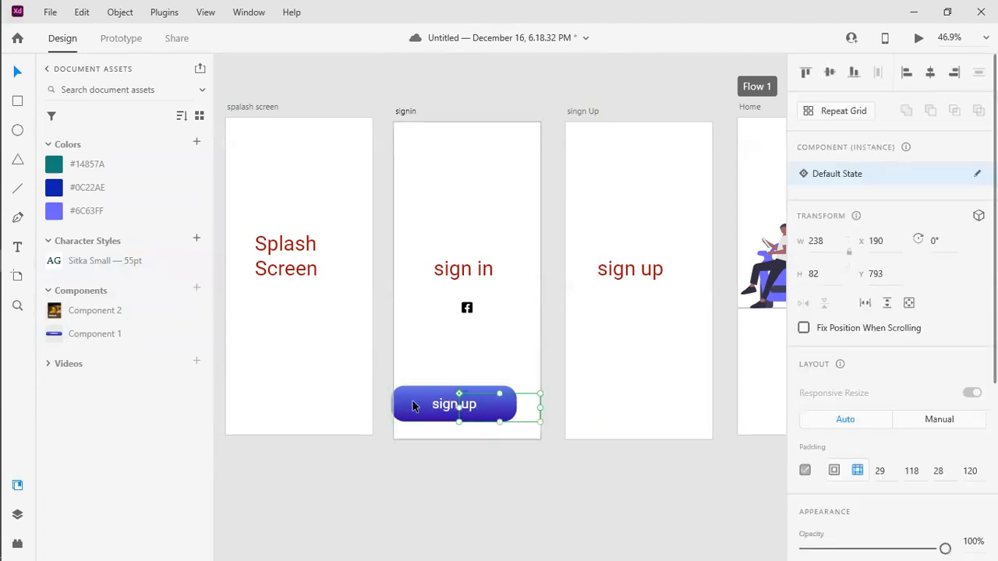
key(Delete)
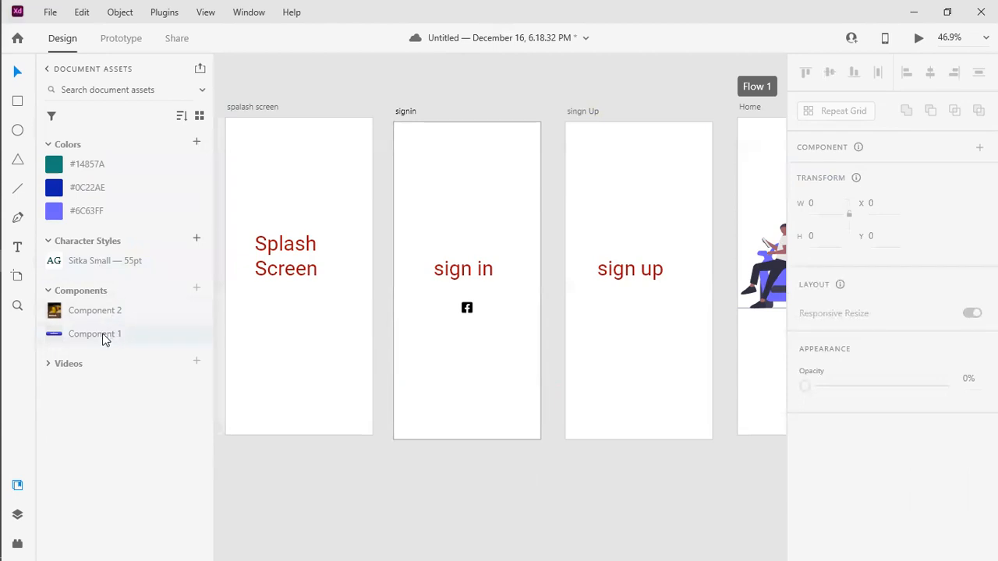
- Place a Component 1 button near the bottom of the sign-in artboard and label it "sign in"
drag(484, 404, 419, 401)
double_click(465, 404)
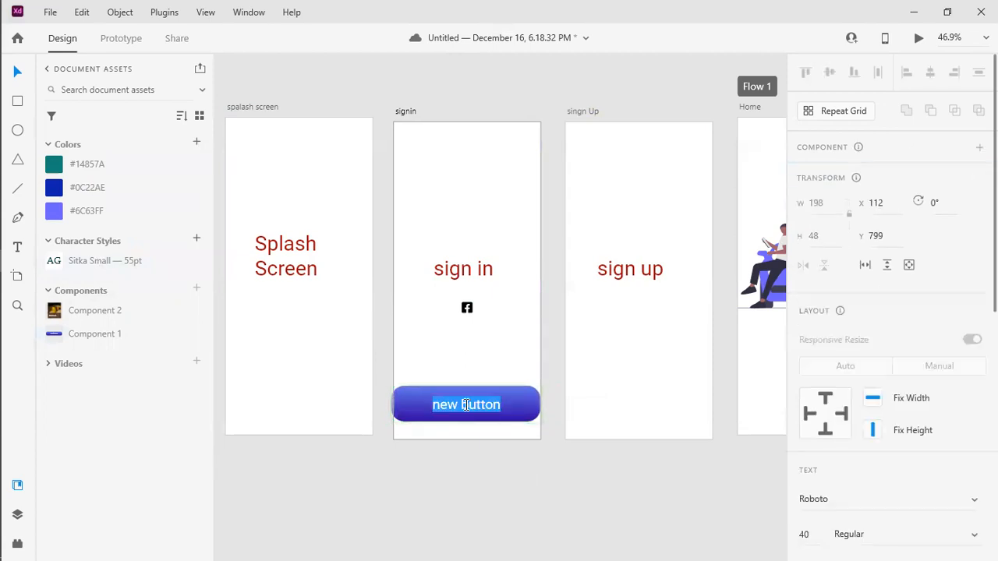
text(sign in)
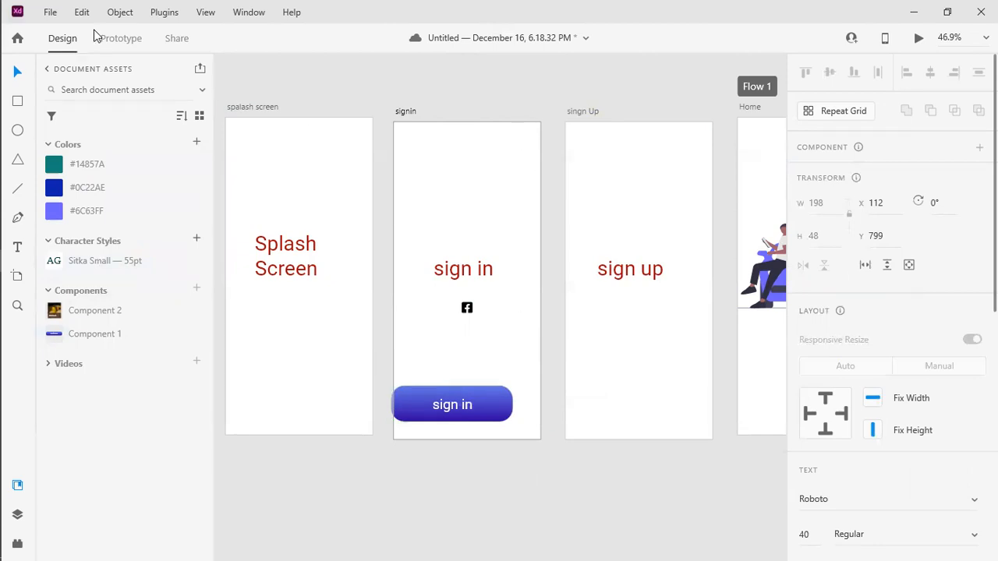
- In prototyping mode, link the splash screen to the sign-in artboard and the sign-in artboard to Home
click(117, 39)
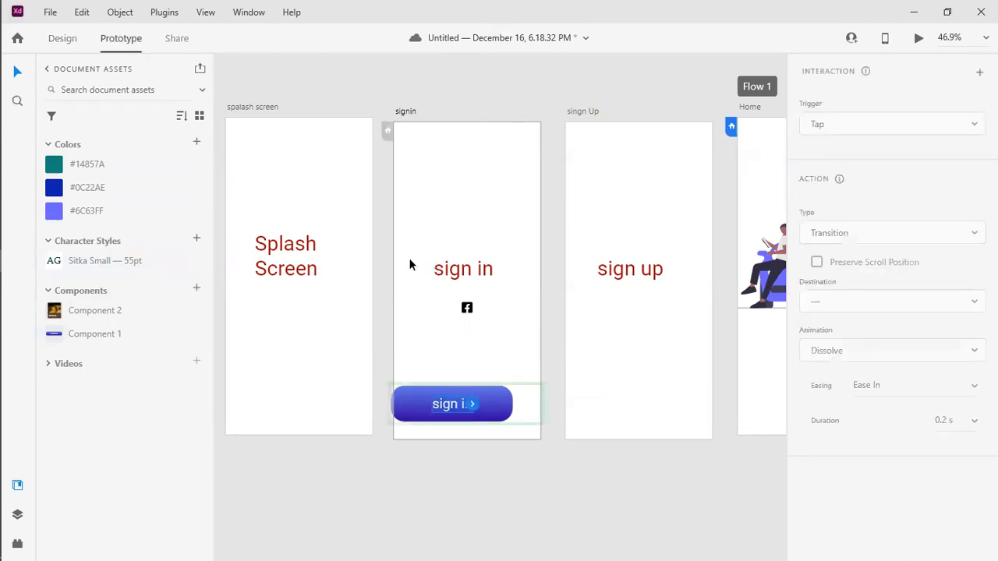
click(303, 201)
drag(372, 261, 401, 279)
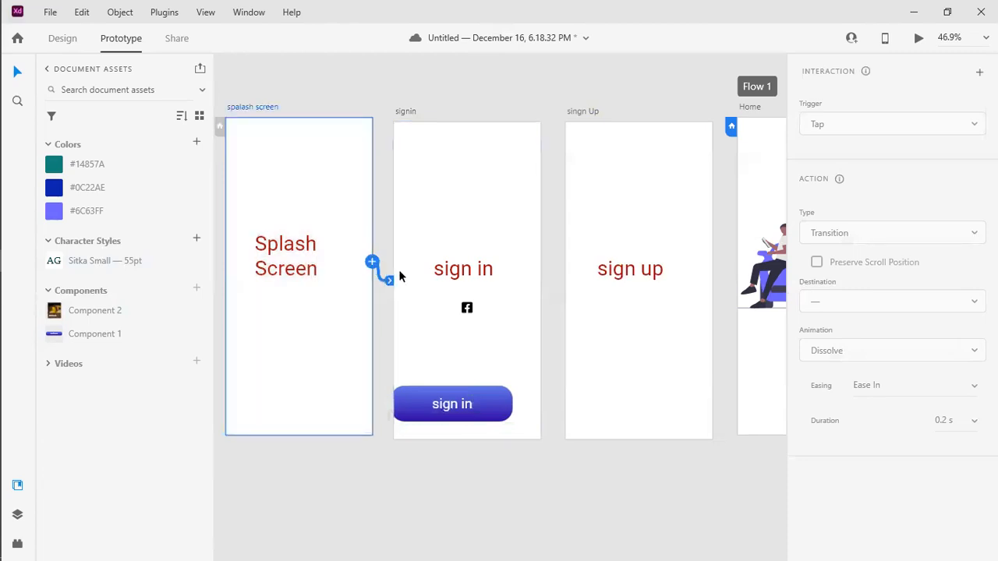
click(508, 248)
drag(539, 268, 749, 226)
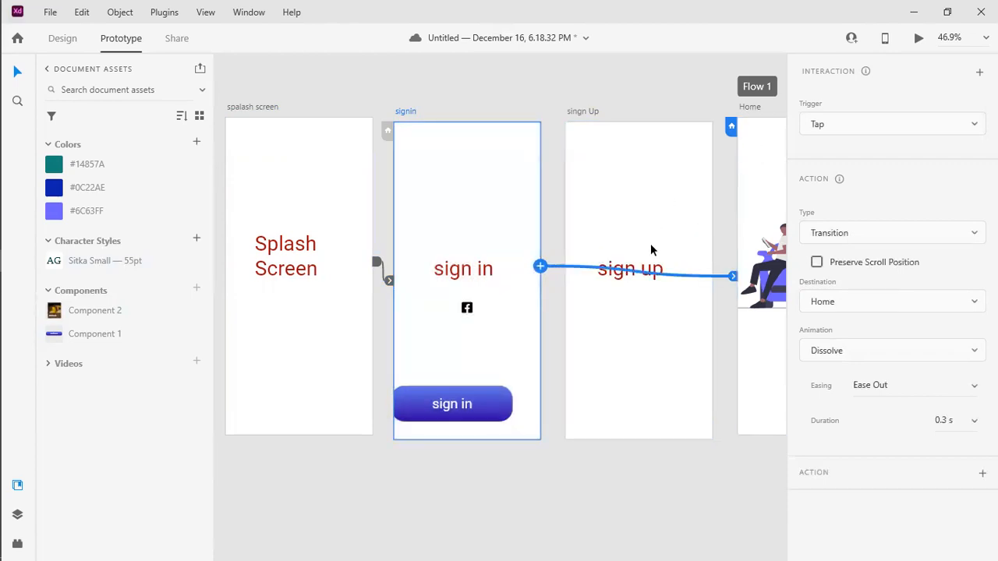
- Change the label of the button on the sign-in artboard from "sign in" to "sign up" in design mode
click(450, 408)
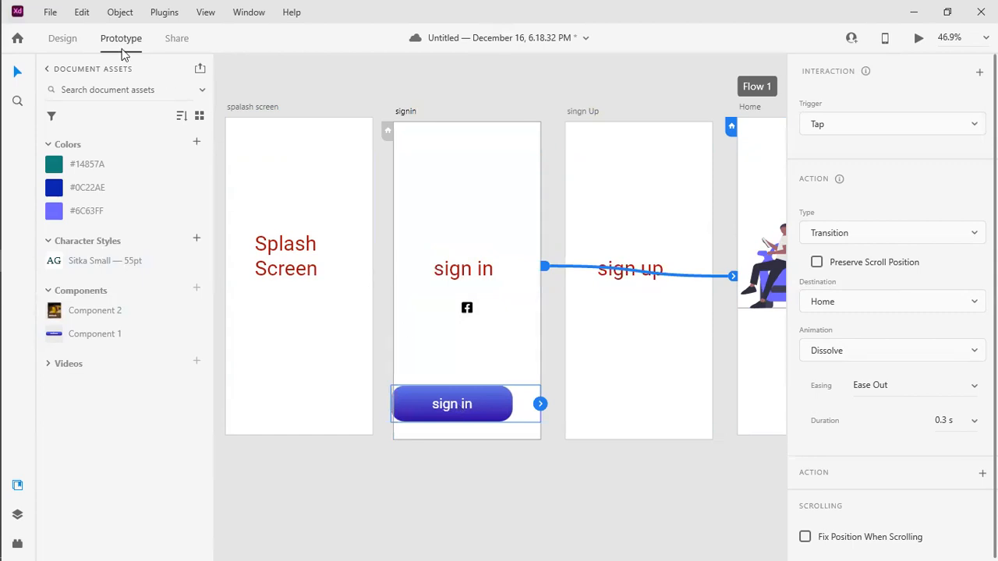
click(64, 39)
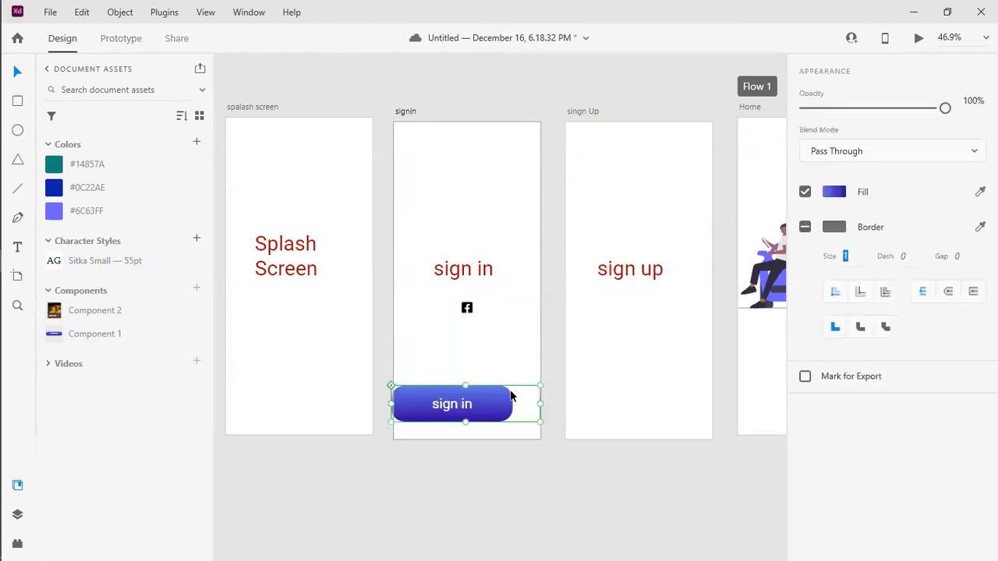
double_click(462, 407)
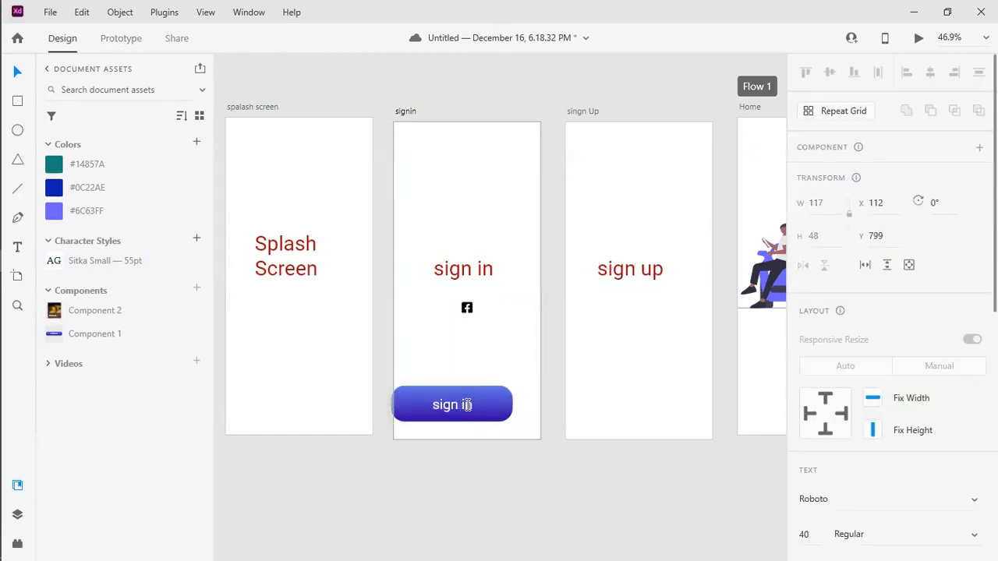
key(BackSpace)
key(BackSpace)
key(BackSpace)
text(up)
- In prototyping mode, link the "sign up" button to the singn Up artboard and the "sign in" text to Home
click(110, 40)
click(481, 401)
drag(481, 401, 571, 293)
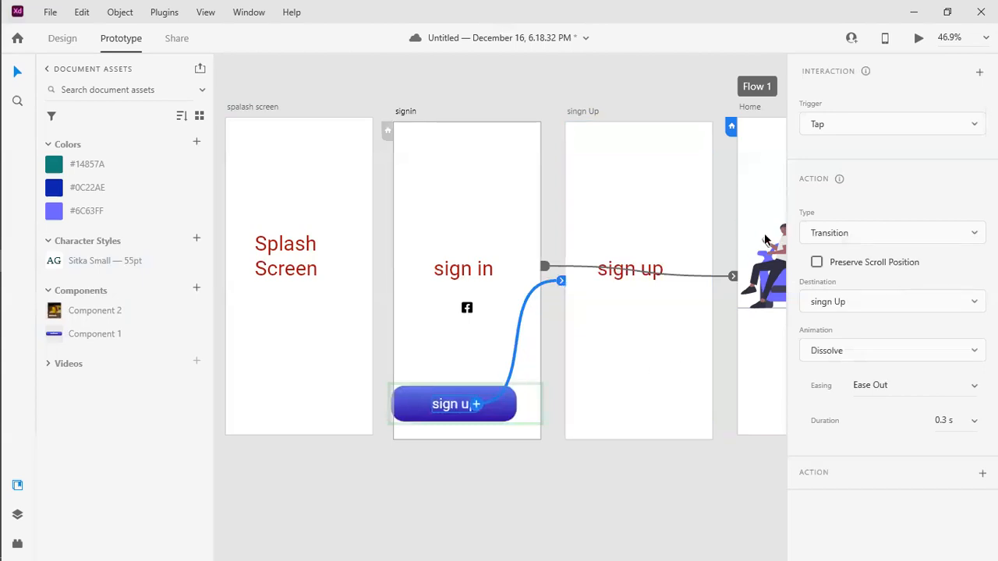
click(466, 275)
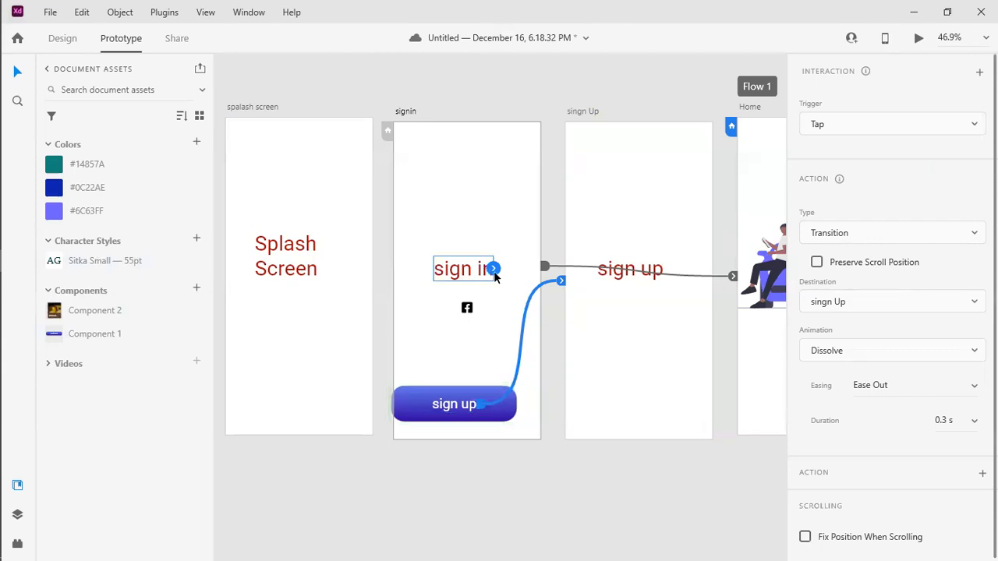
drag(496, 269, 735, 234)
- Remove the link that starts from the signin artboard itself, keeping the links of its text and button
click(499, 191)
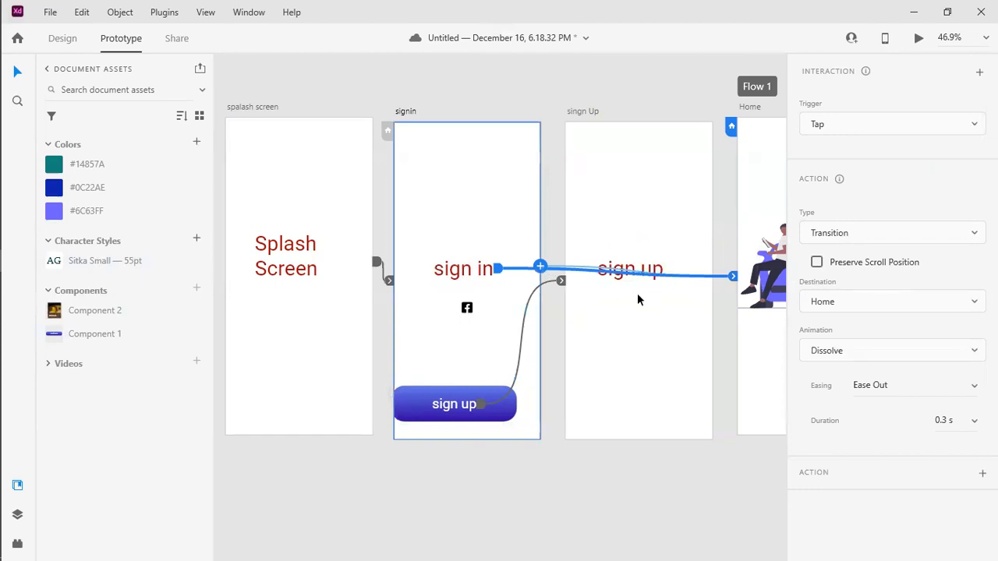
right_click(540, 269)
click(484, 204)
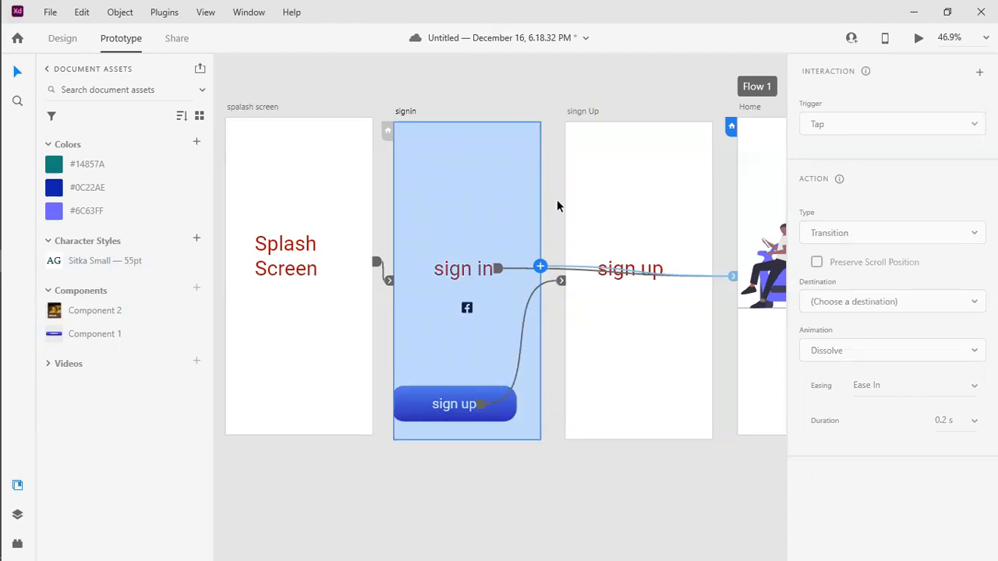
click(553, 134)
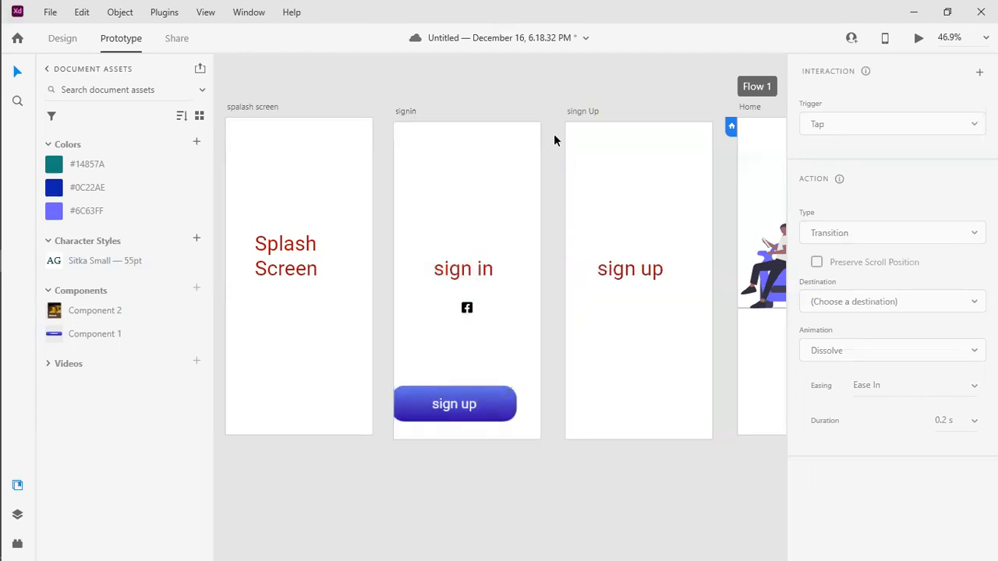
click(490, 294)
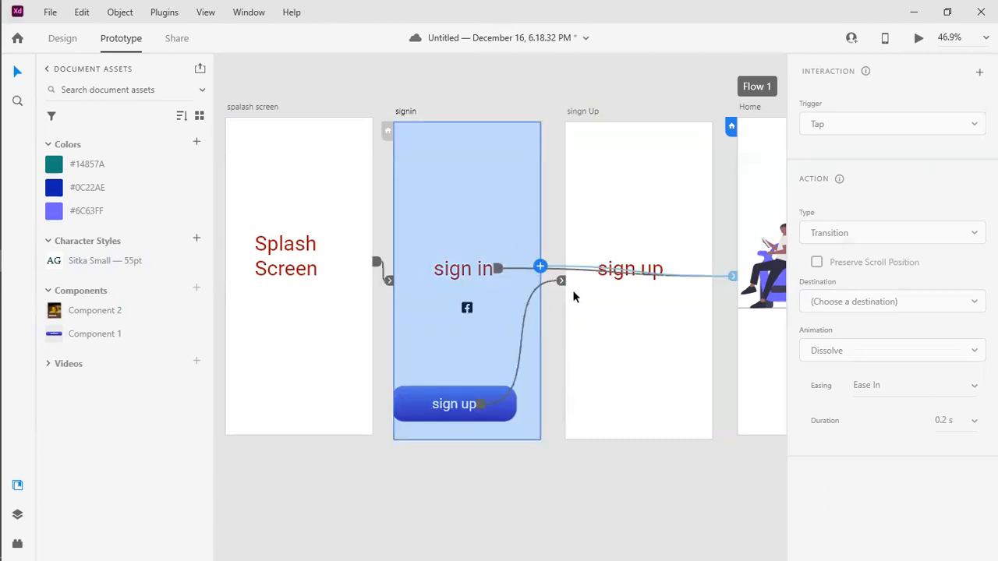
drag(688, 273, 689, 243)
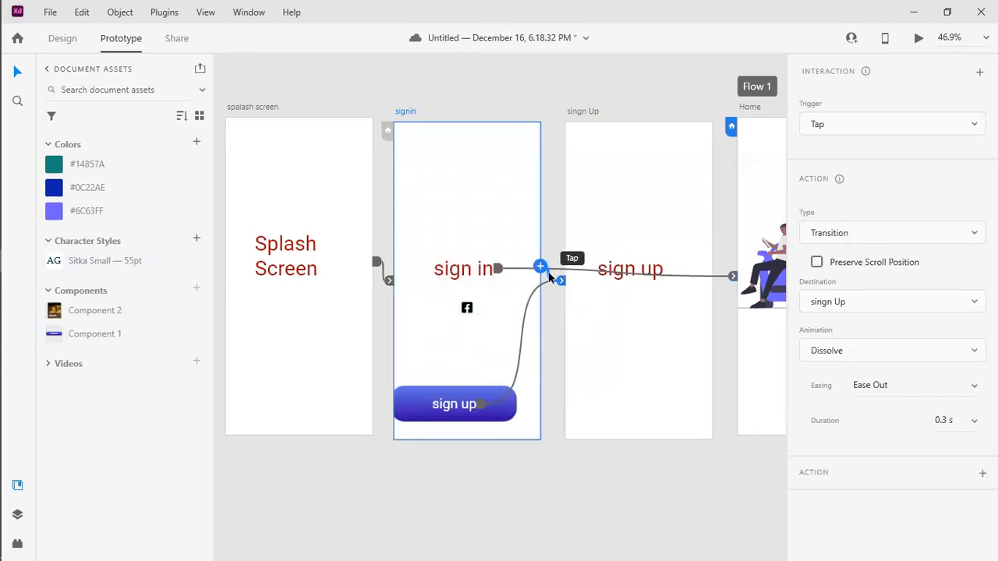
key(Delete)
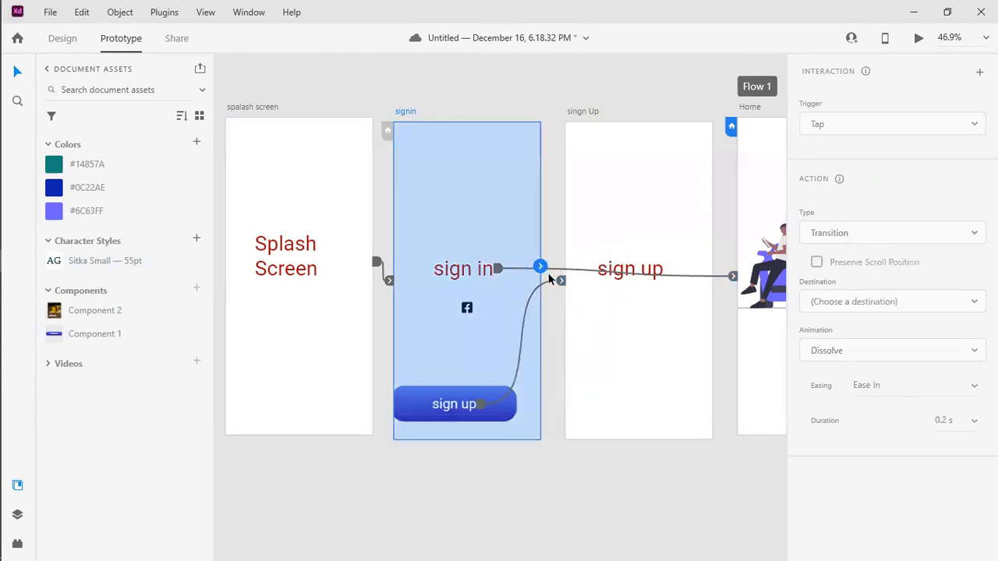
- Detach the link from the "sign in" text and connect the text to Home again
click(481, 274)
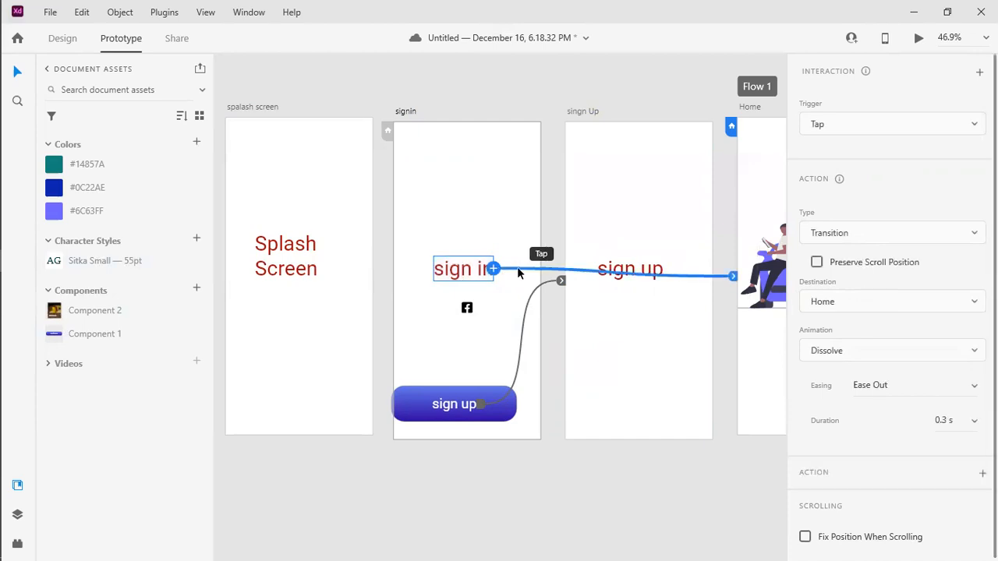
drag(519, 273, 519, 272)
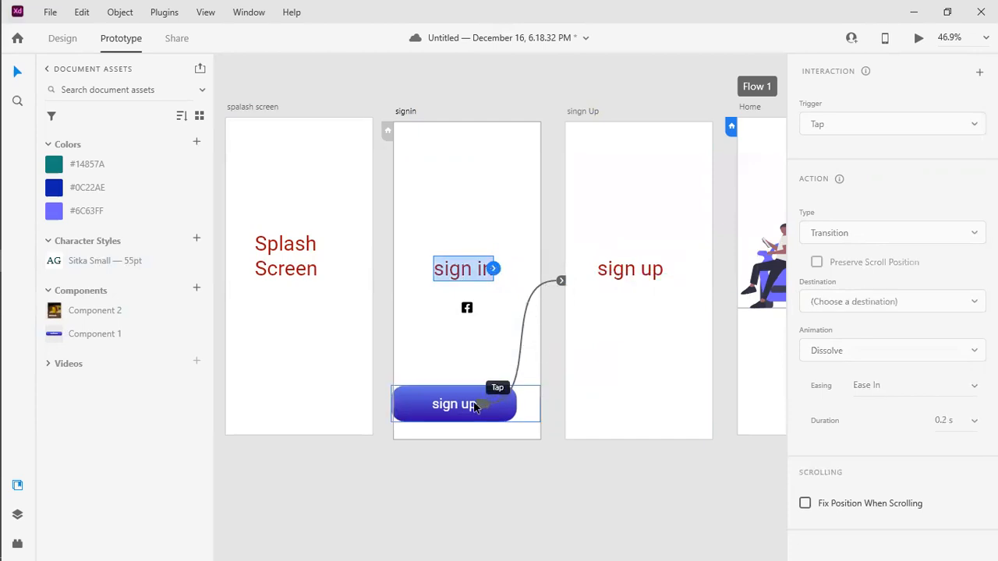
drag(494, 268, 750, 247)
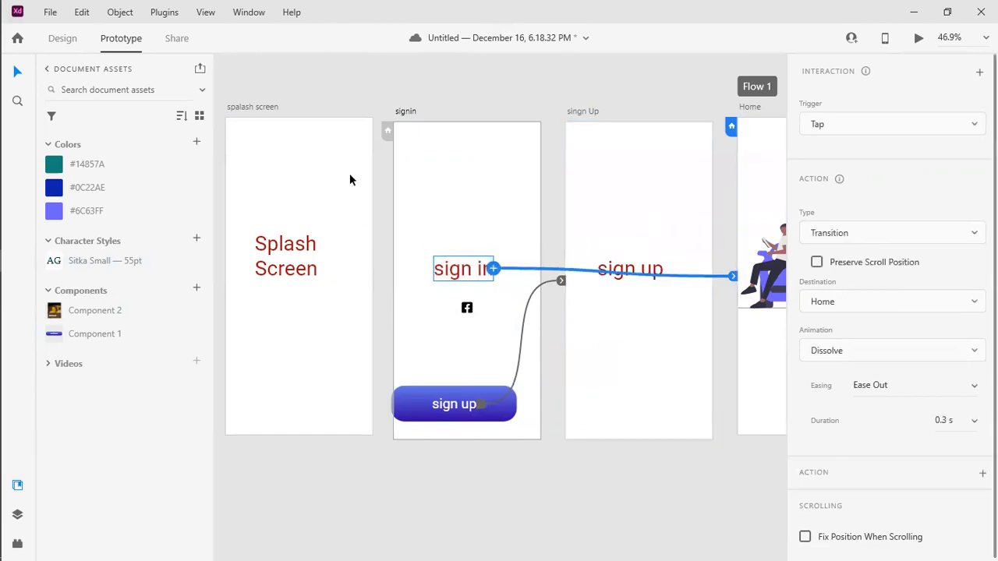
- Review the connections of all four artboards and preview the prototype
click(293, 190)
click(515, 170)
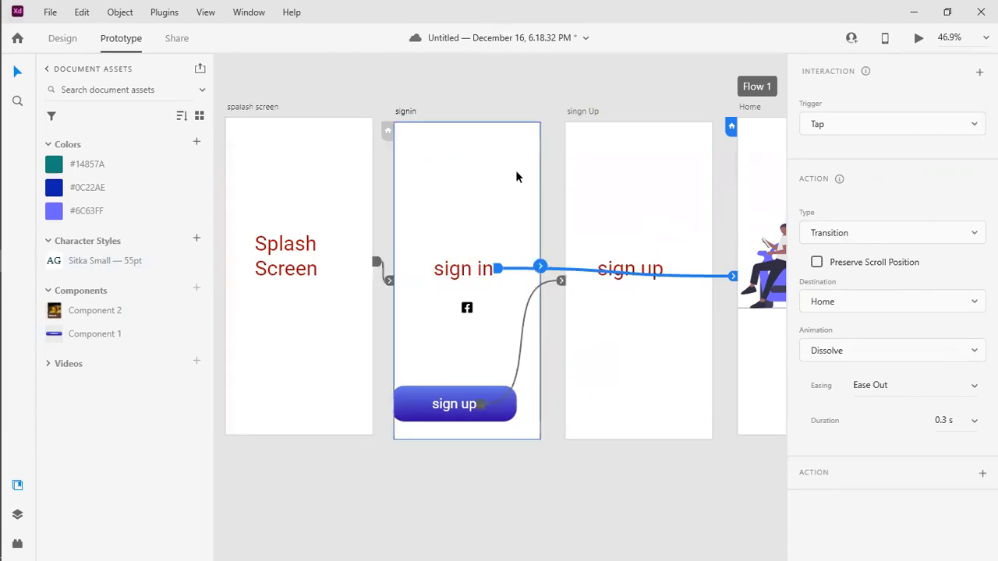
click(602, 186)
click(754, 180)
drag(271, 69, 804, 373)
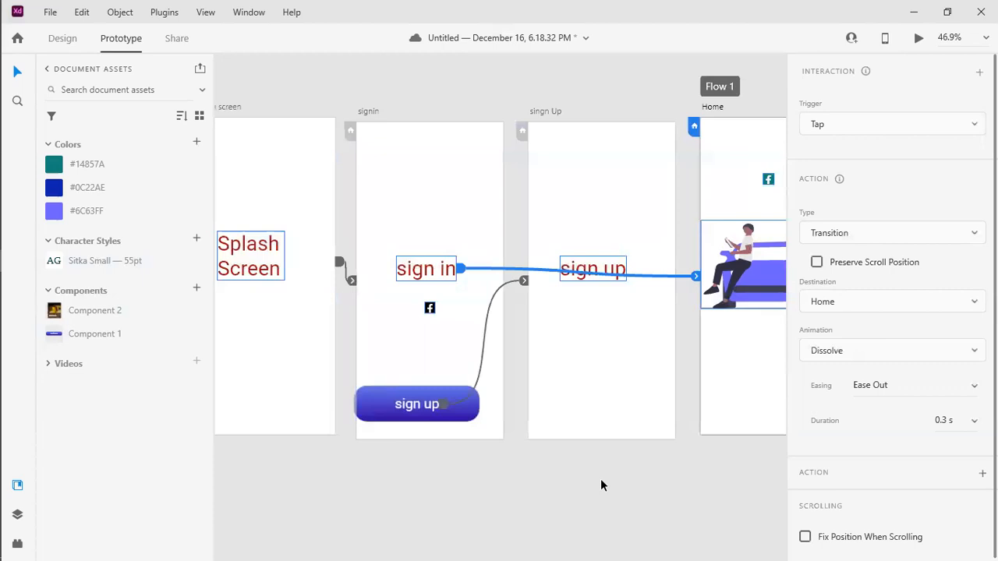
click(262, 146)
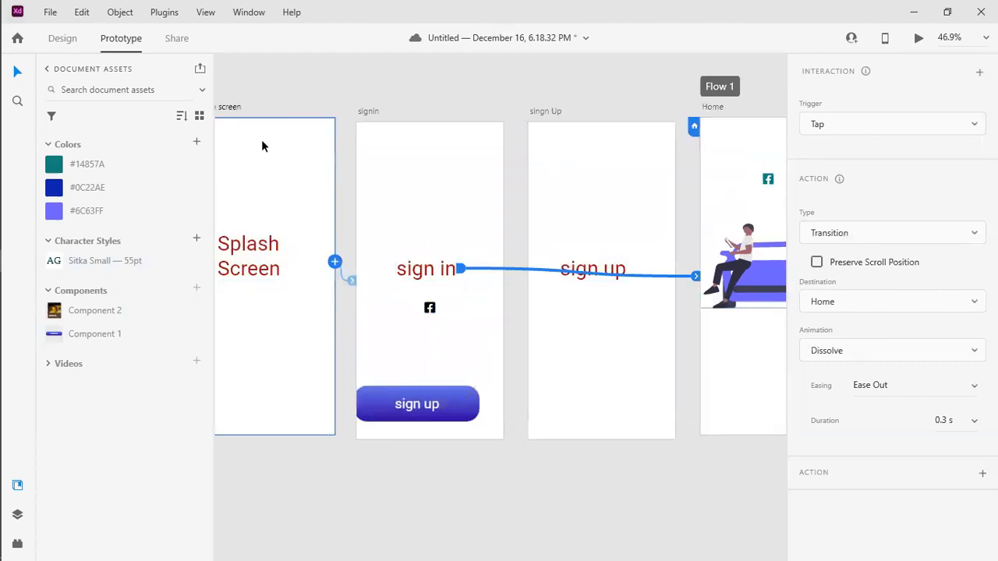
click(916, 43)
click(918, 41)
- Link the singn Up artboard to Home and preview the prototype
click(608, 341)
drag(674, 266, 697, 275)
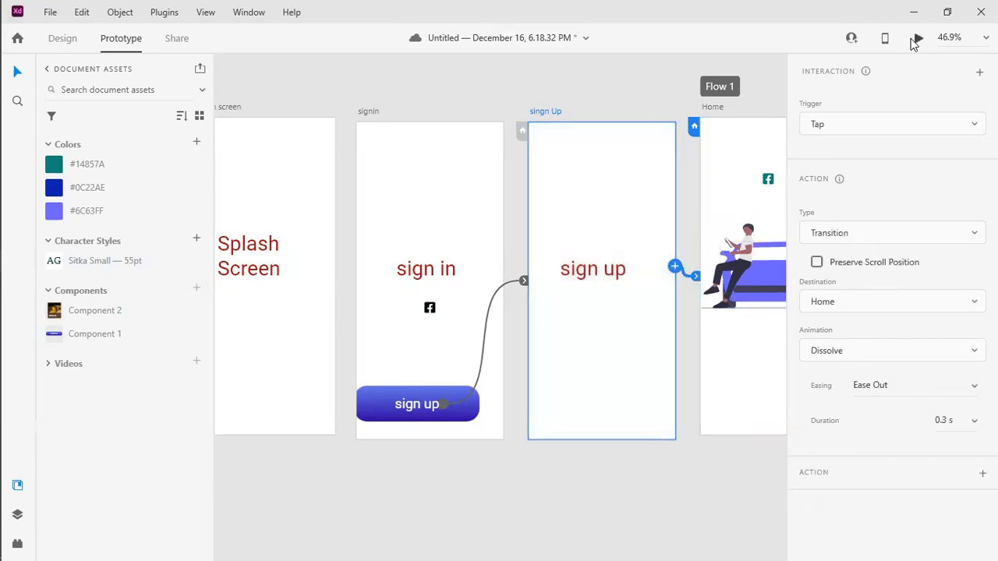
click(919, 40)
- Give the singn Up artboard's interaction a Drag trigger, the Auto-Animate type and signin as its destination
click(281, 177)
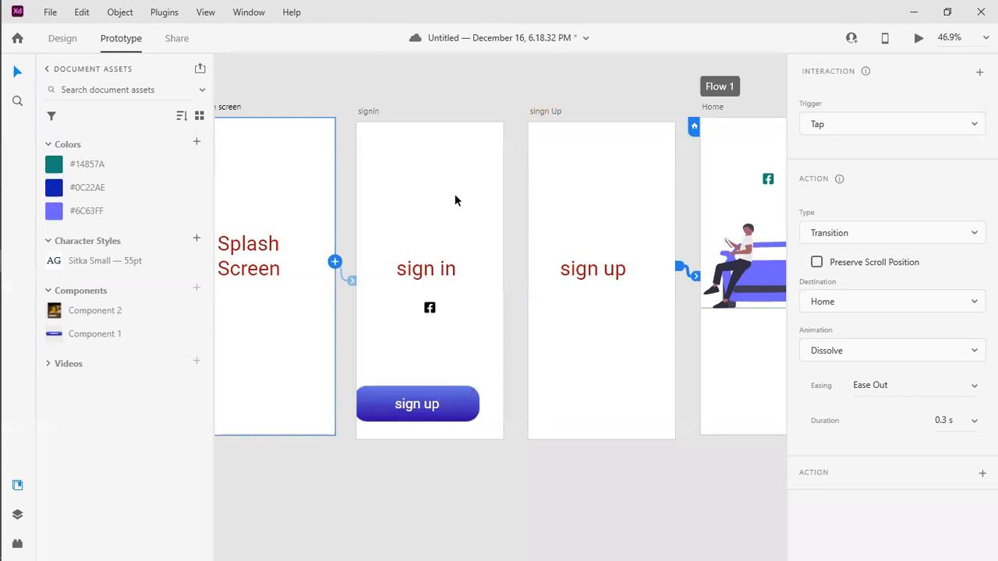
click(861, 135)
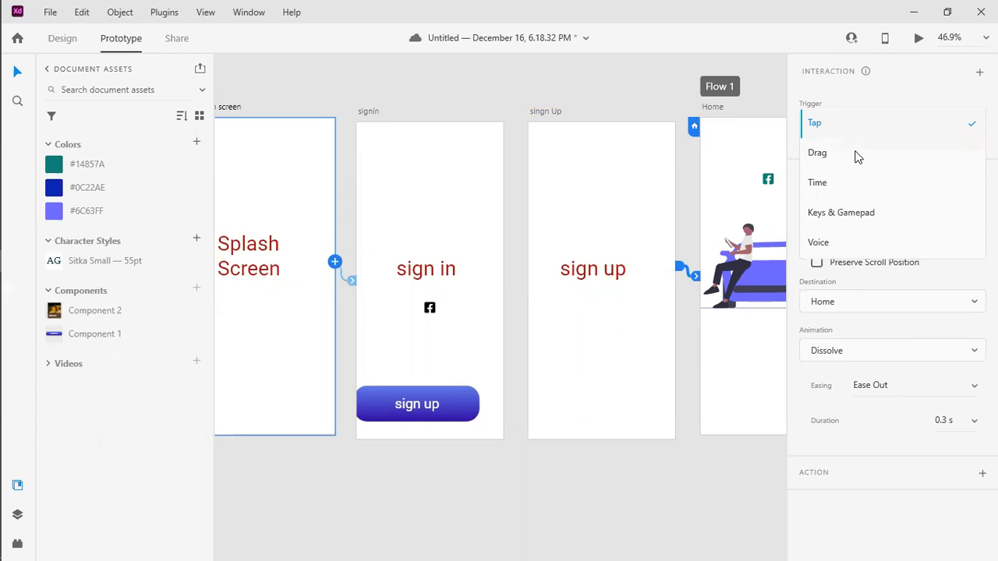
click(857, 157)
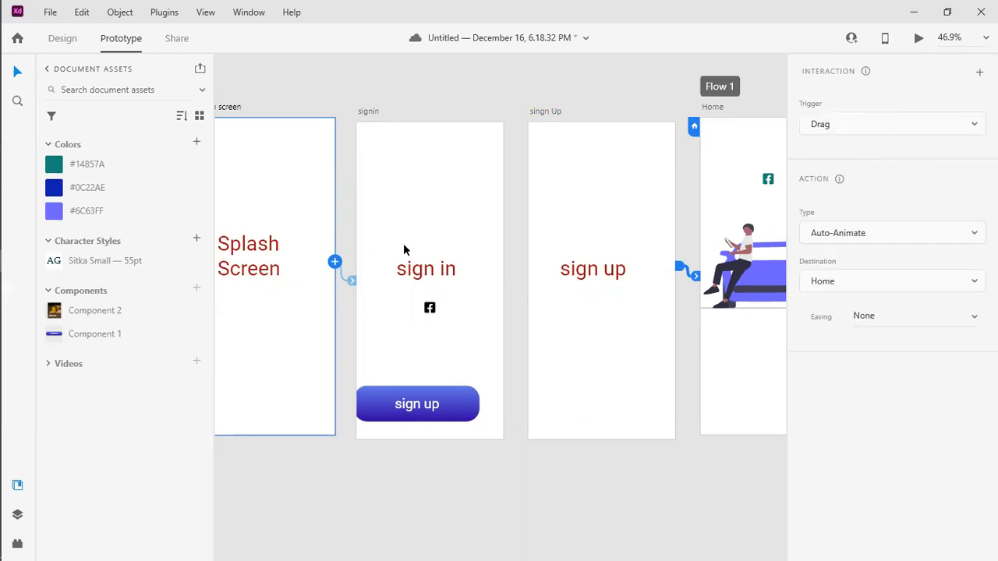
click(874, 233)
click(874, 232)
click(878, 287)
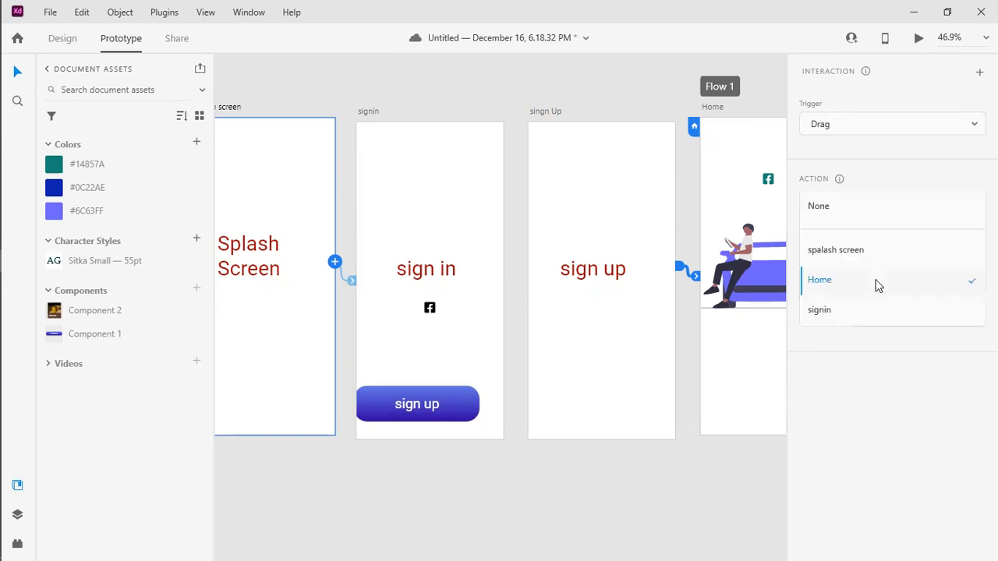
click(870, 312)
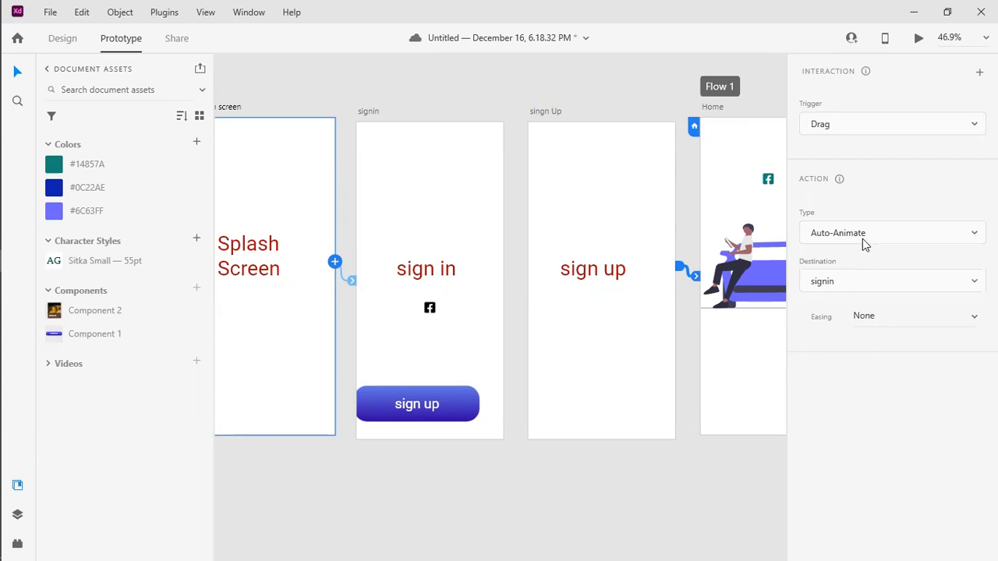
click(915, 236)
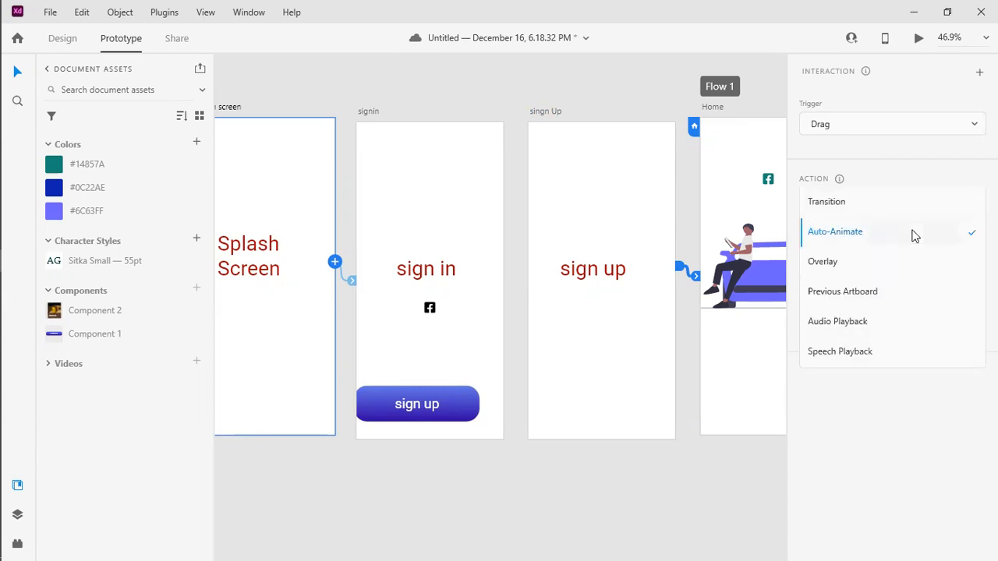
click(915, 236)
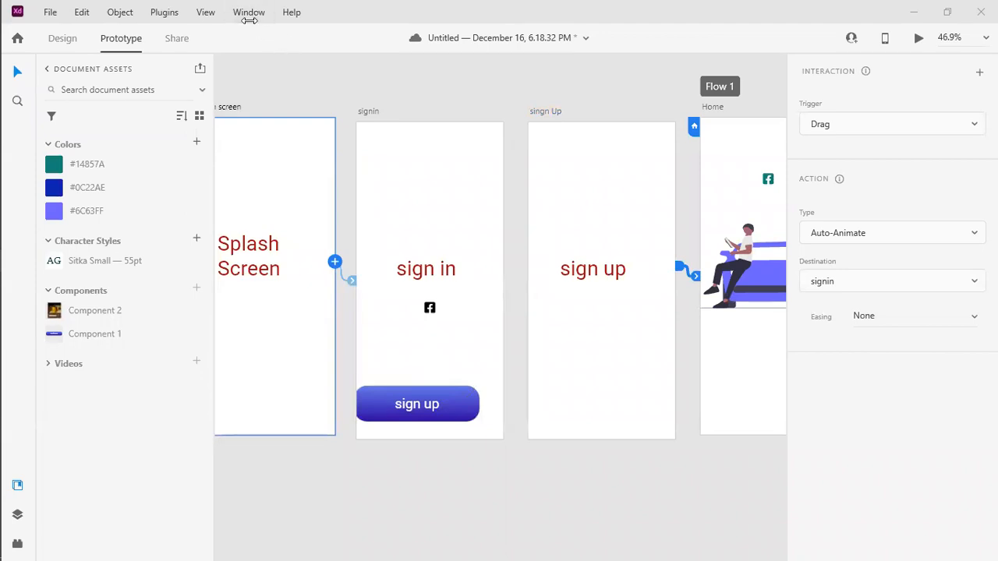
- Change the interaction's trigger to Time with a 2 s delay and set its easing to Ease In-Out
click(885, 125)
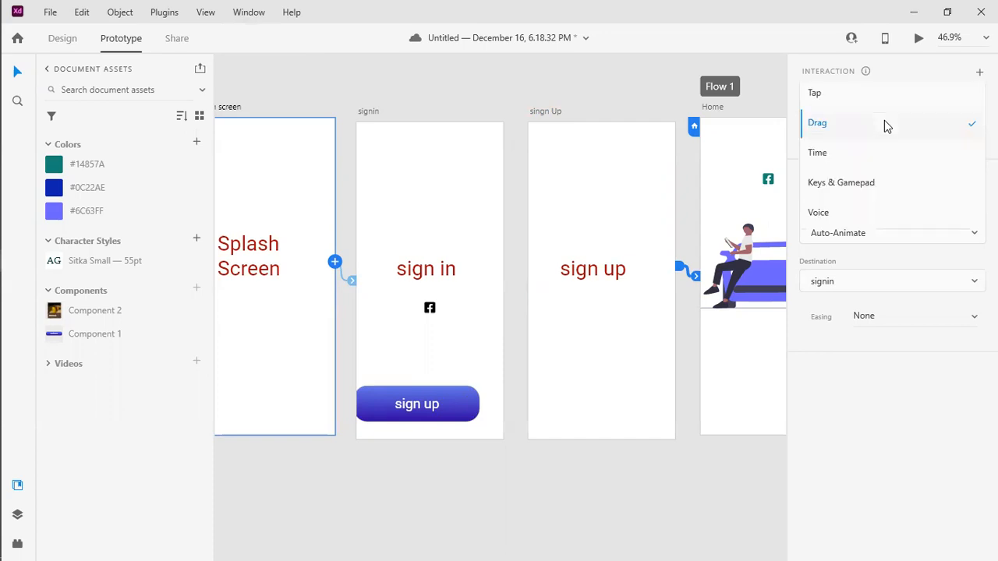
click(858, 160)
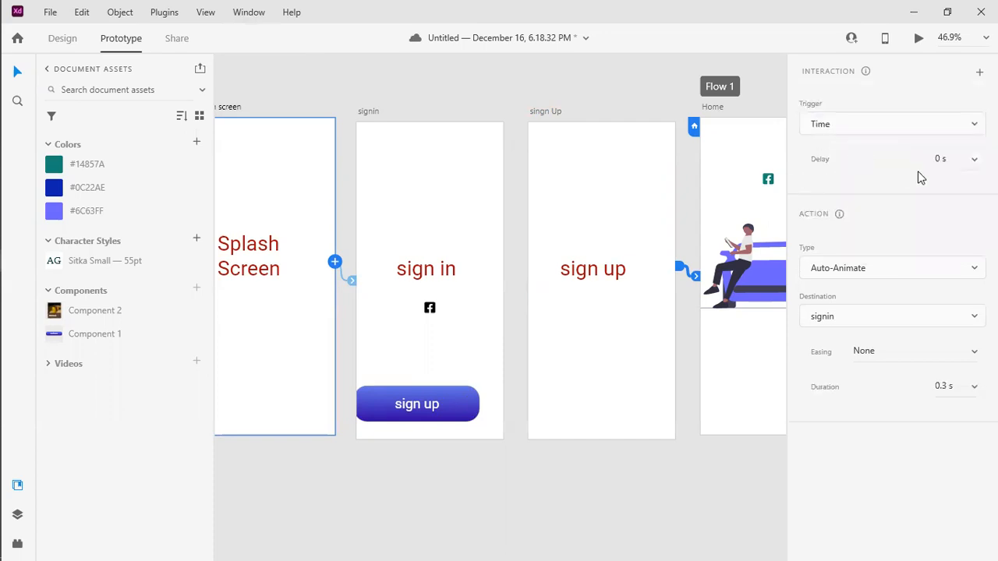
click(944, 157)
text(2)
click(915, 352)
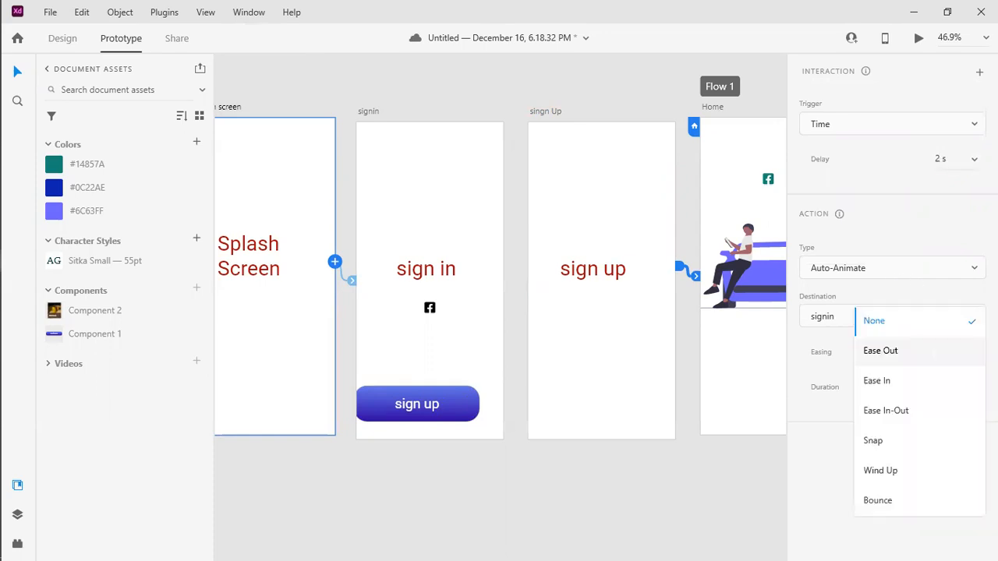
click(904, 409)
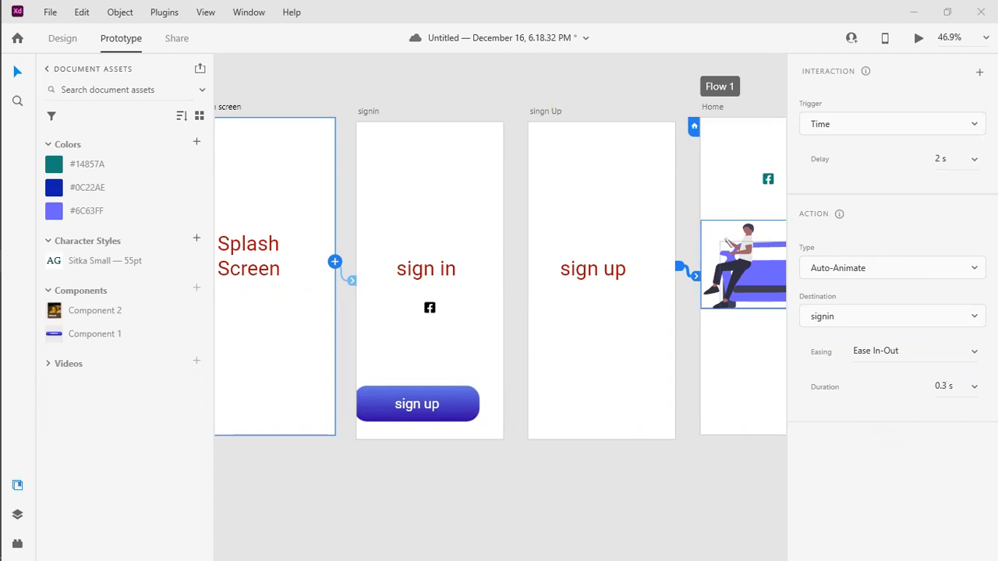
- Look at the duration choices for the timed interaction and preview the prototype
click(972, 390)
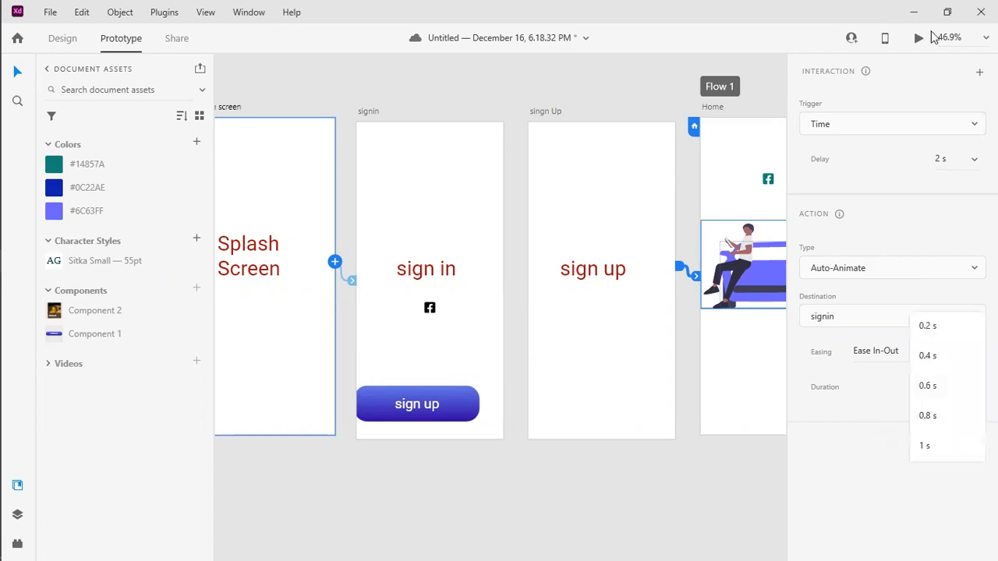
click(916, 37)
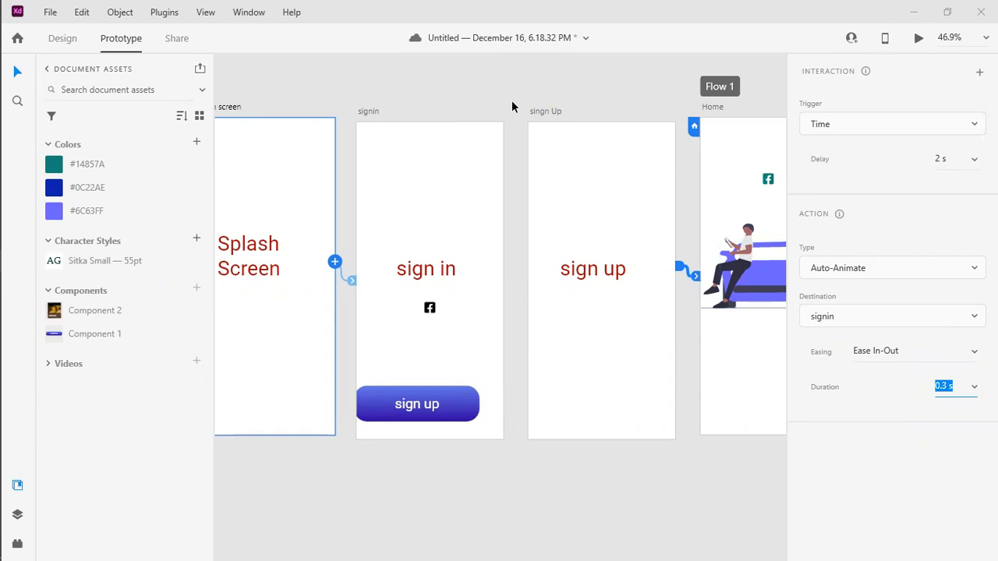
click(254, 272)
click(288, 150)
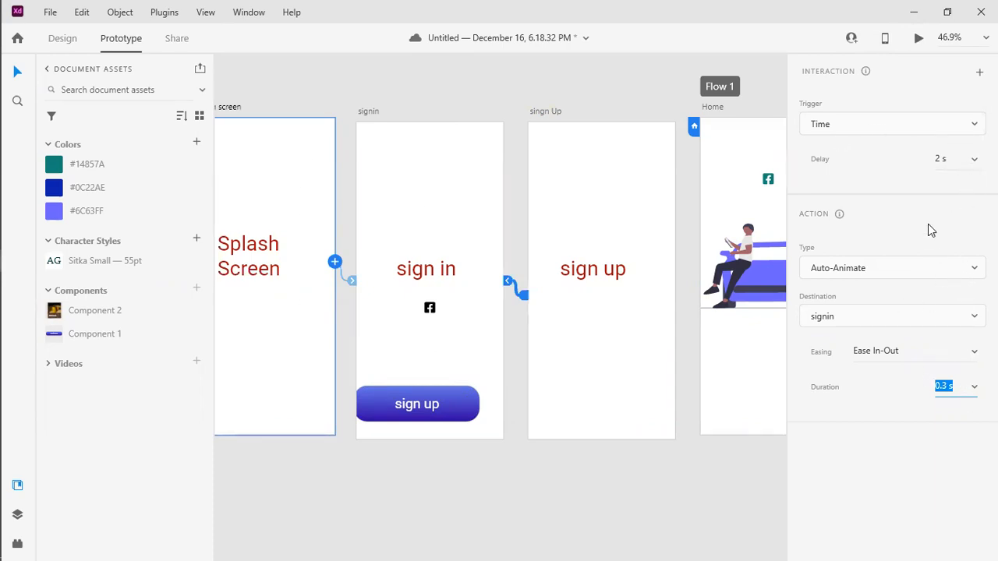
click(919, 38)
- Switch the document to sharing mode
click(178, 39)
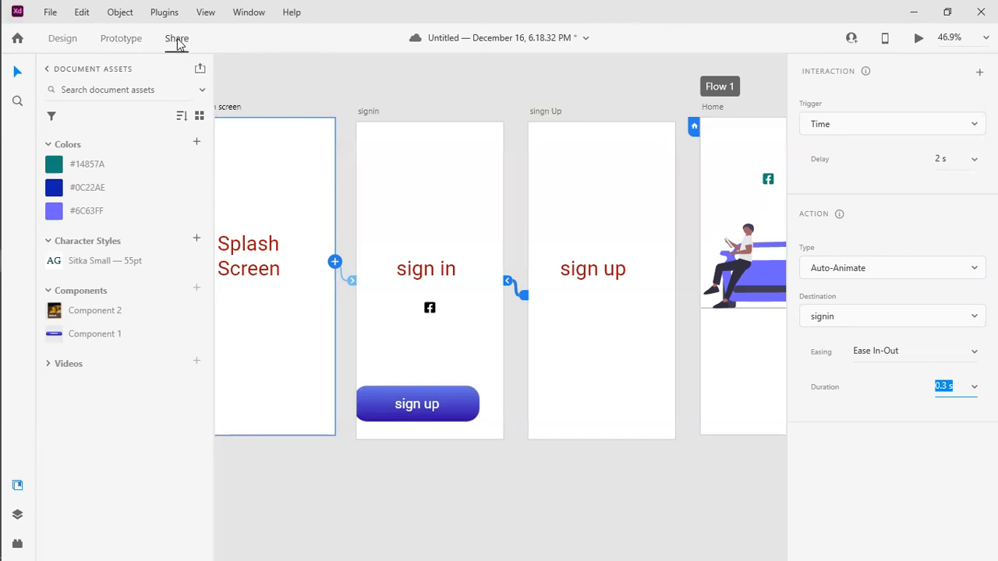